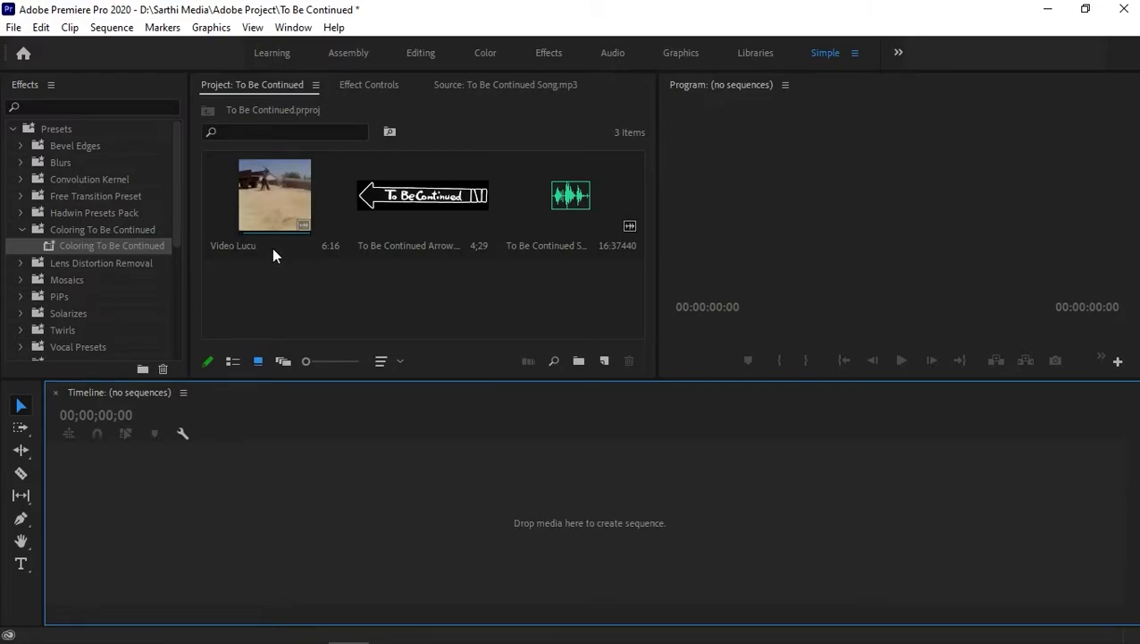
# Step: Review the project bin with Video Lucu, the arrow PNG, the song and the coloring preset
pyautogui.moveTo(261, 253)
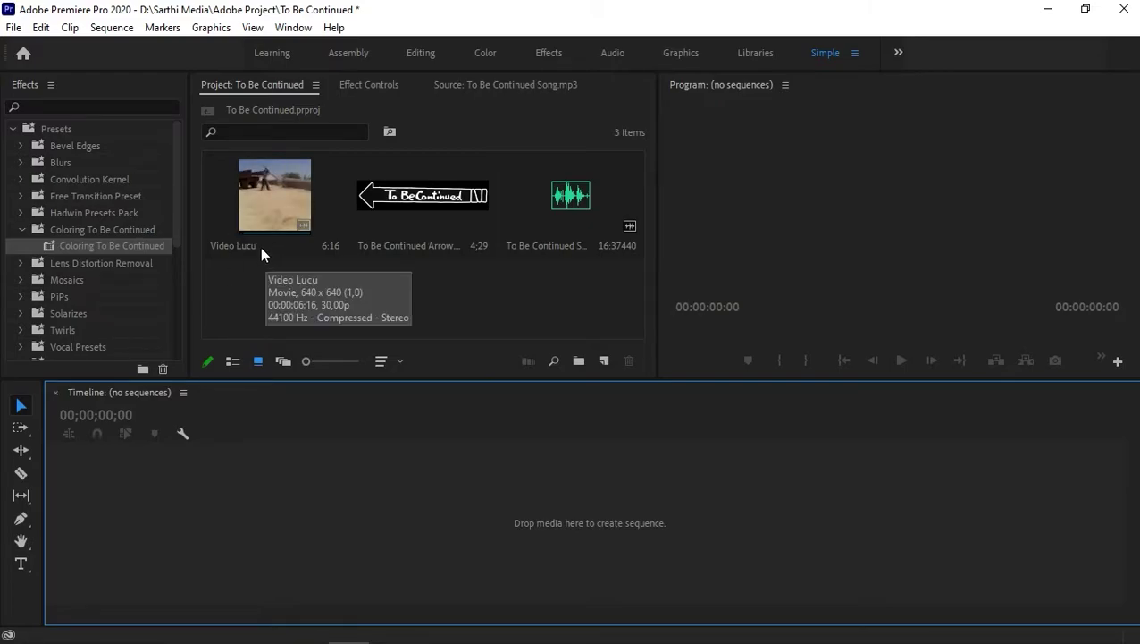
# Step: Create a Video Lucu sequence from the clip and stop the playhead at 00:00:05:12
pyautogui.click(261, 245)
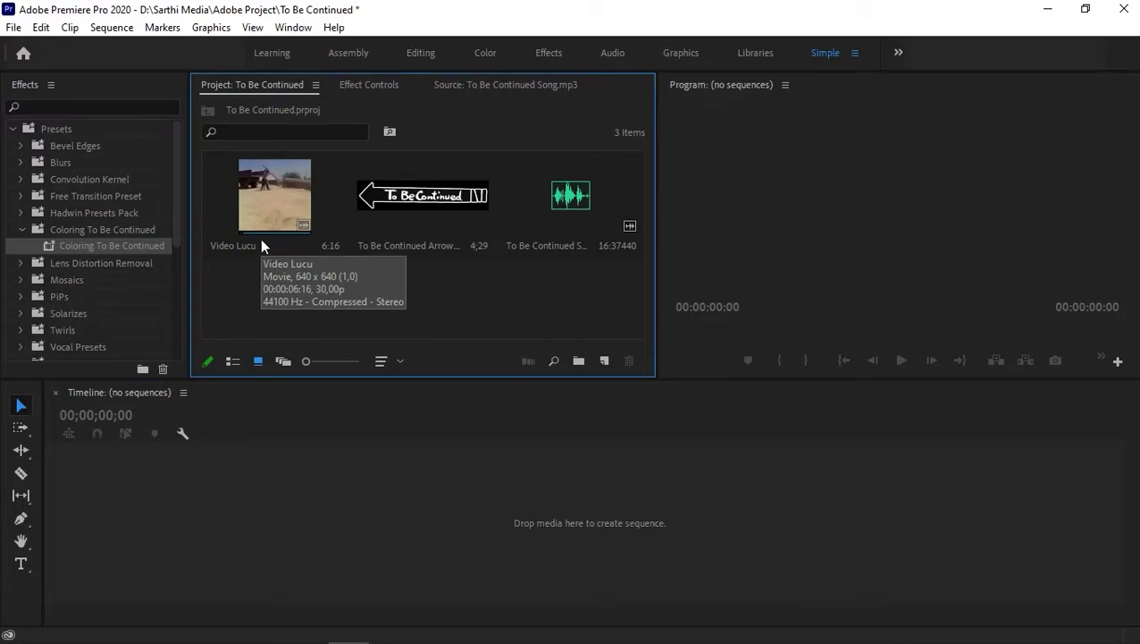
pyautogui.moveTo(255, 177); pyautogui.dragTo(168, 504)
pyautogui.moveTo(626, 611); pyautogui.dragTo(423, 611)
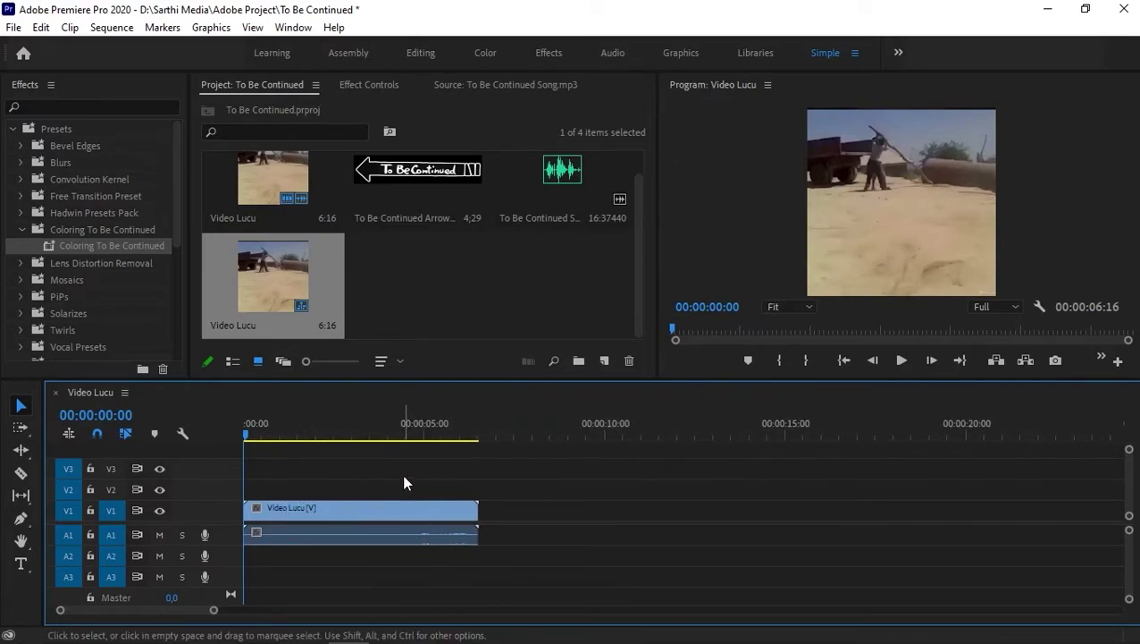
pyautogui.click(416, 434)
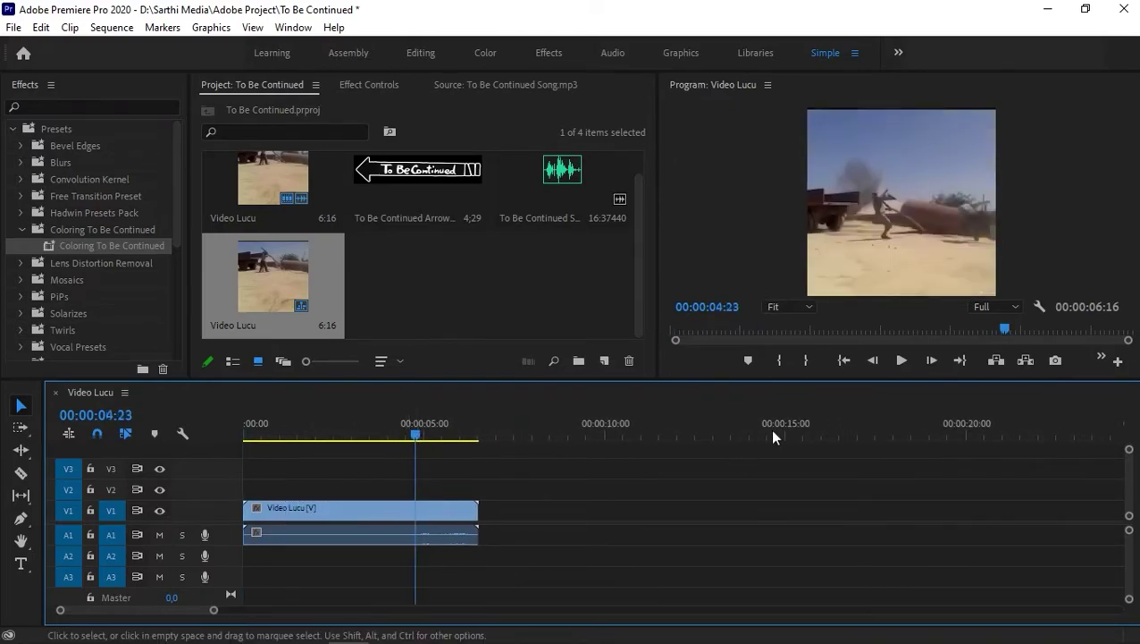
pyautogui.click(901, 361)
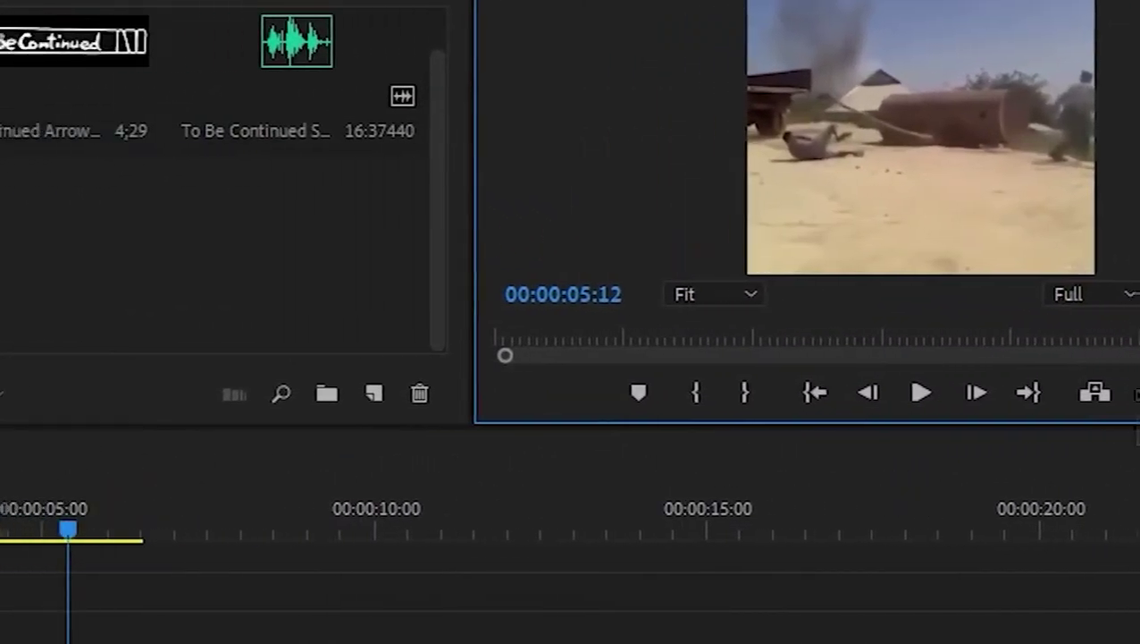
# Step: Export the 00:00:05:12 frame as a JPEG still and import it into the project
pyautogui.click(1095, 393)
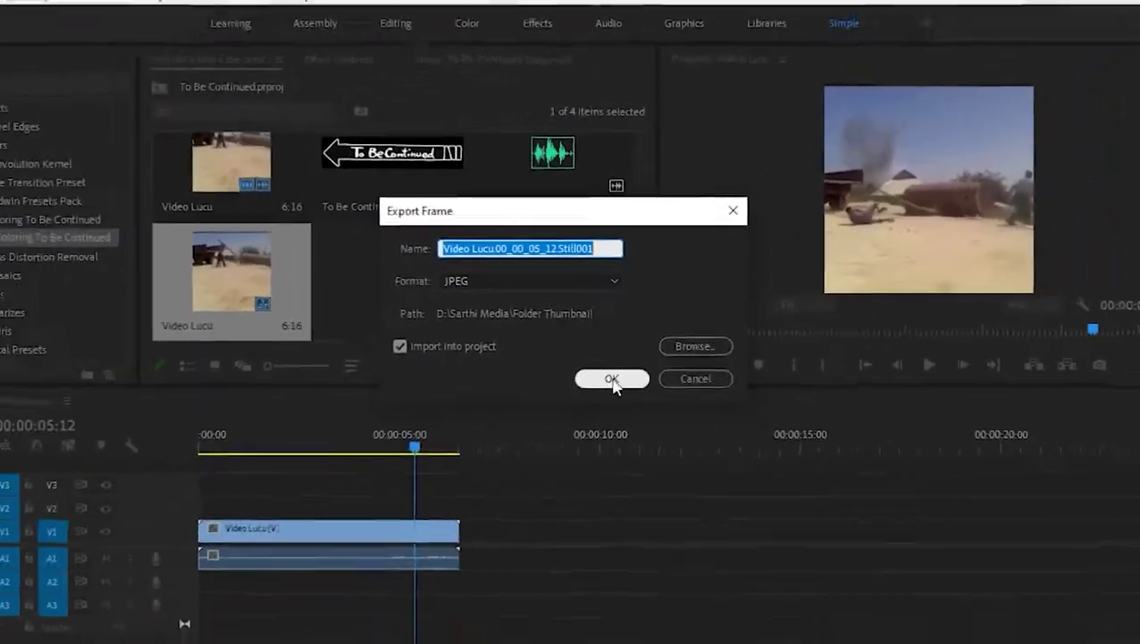
pyautogui.click(583, 418)
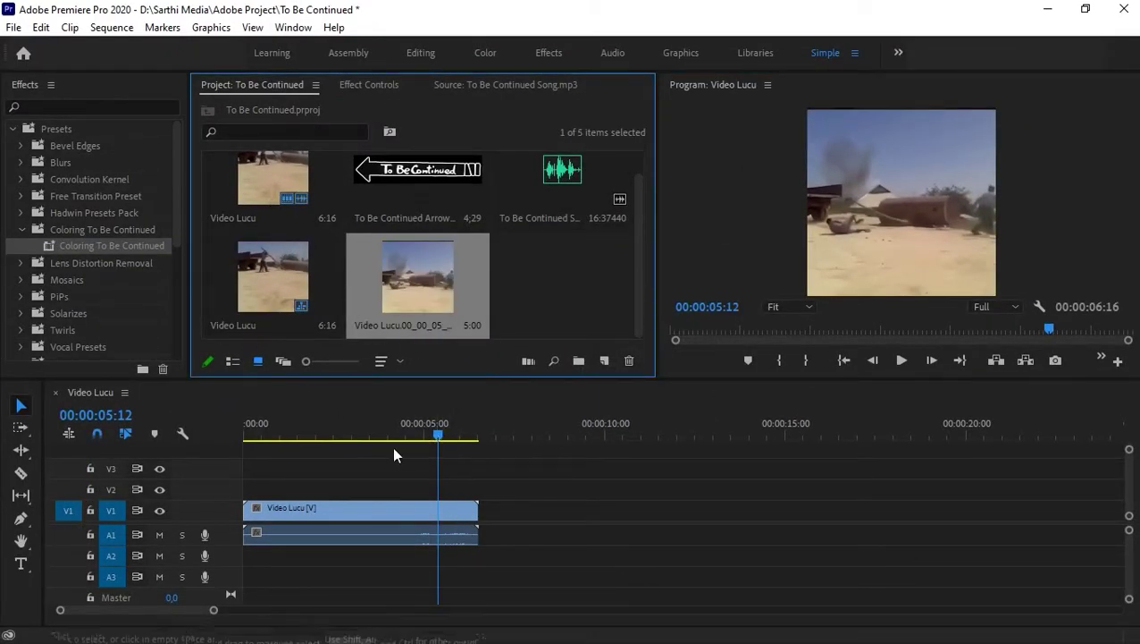
# Step: Cut Video Lucu at 00:00:05:12 and delete the tail after the cut
pyautogui.click(20, 474)
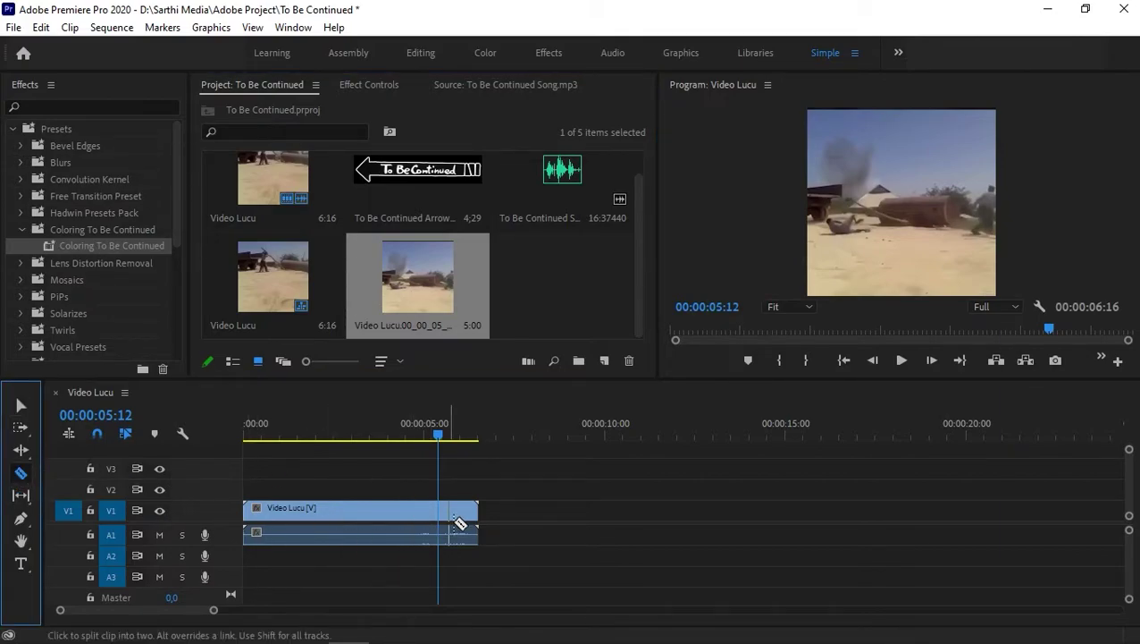
pyautogui.click(440, 515)
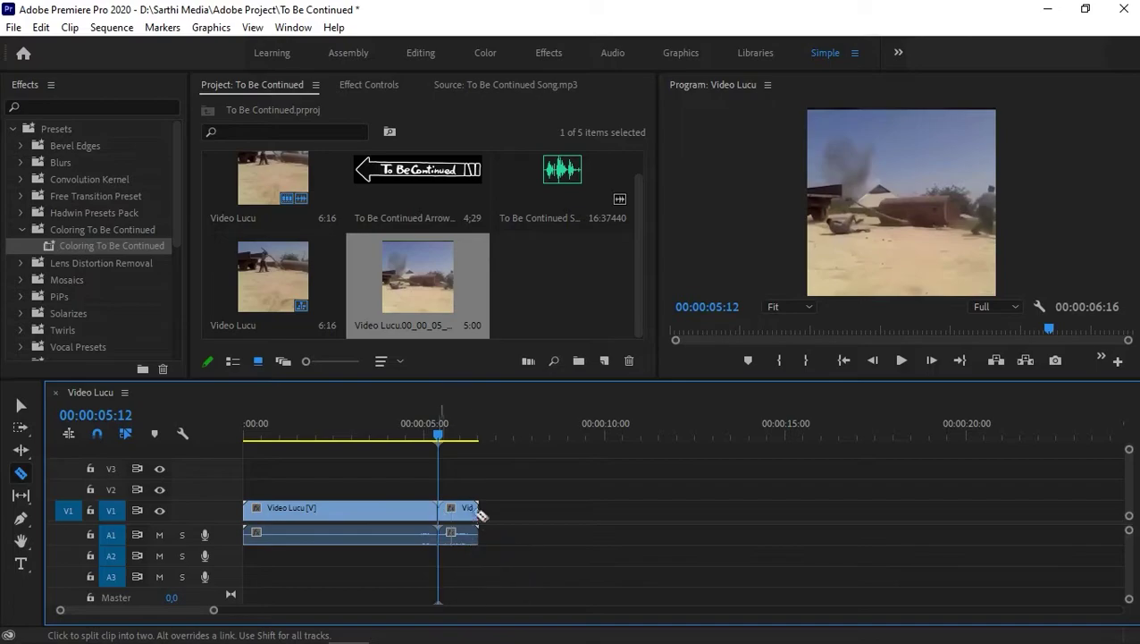
pyautogui.click(22, 406)
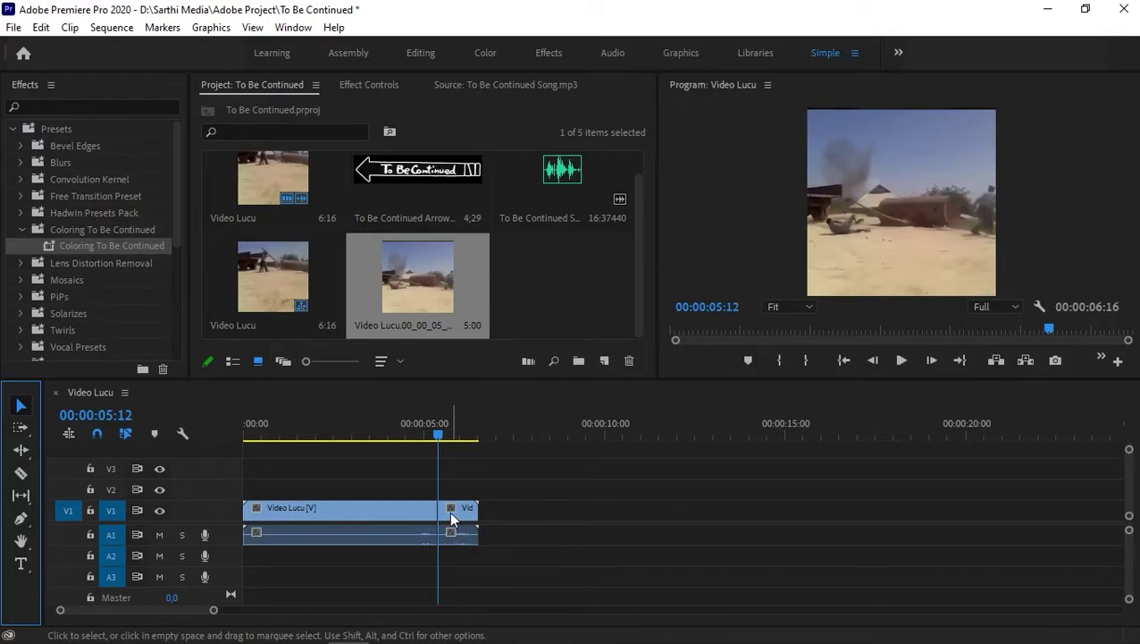
pyautogui.click(450, 517)
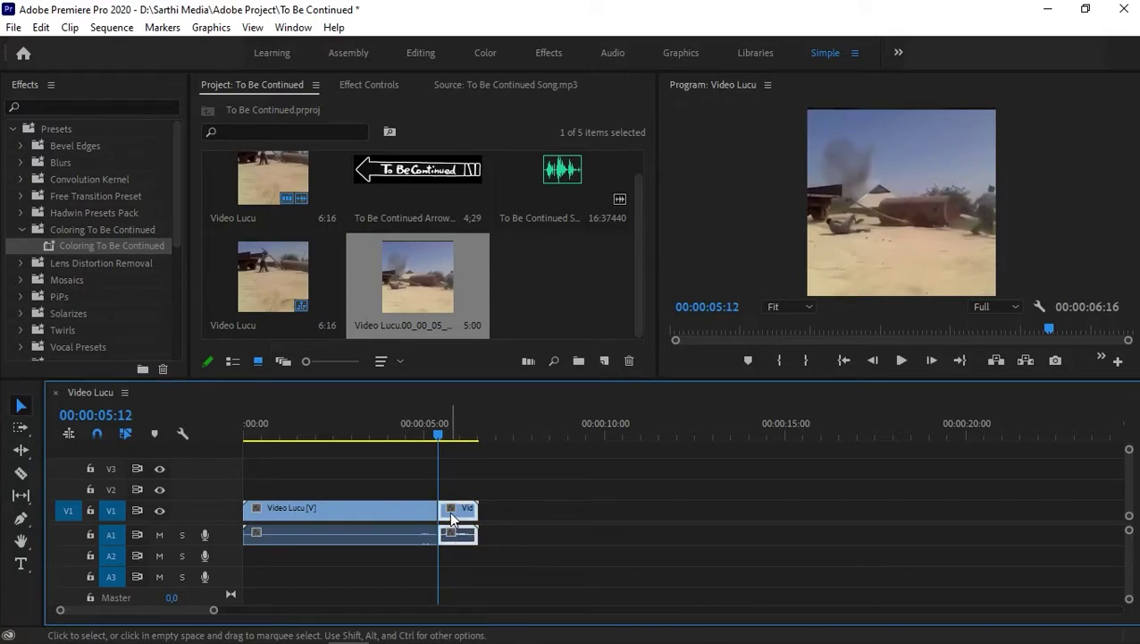
pyautogui.press('Delete')
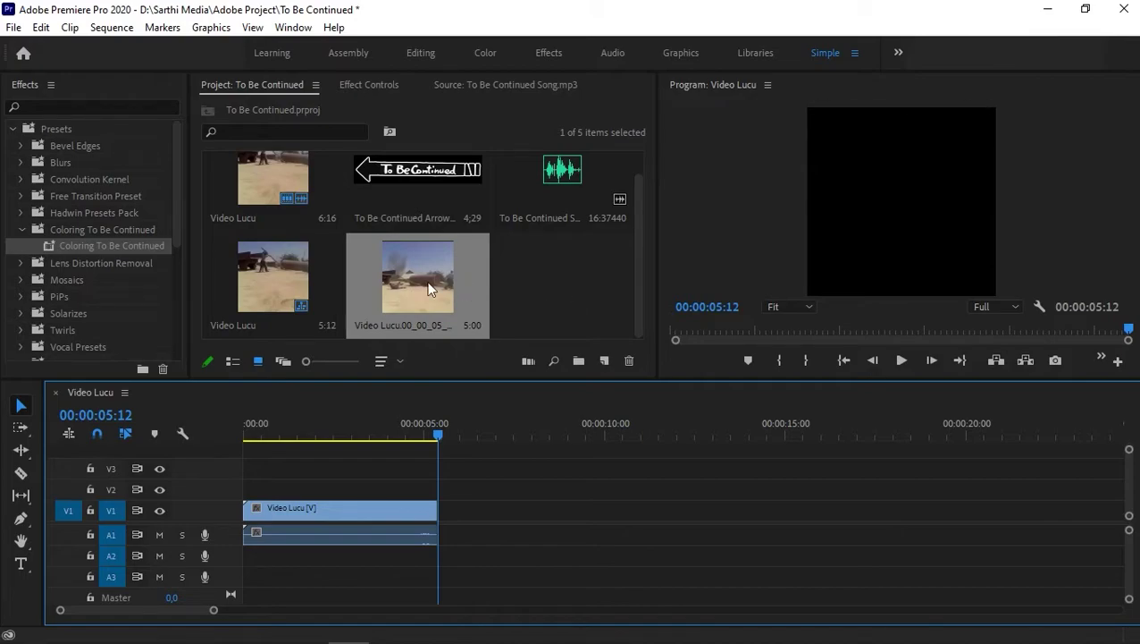
# Step: Place the JPEG still right after the clip on V1 and play back the transition
pyautogui.moveTo(427, 288); pyautogui.dragTo(452, 518)
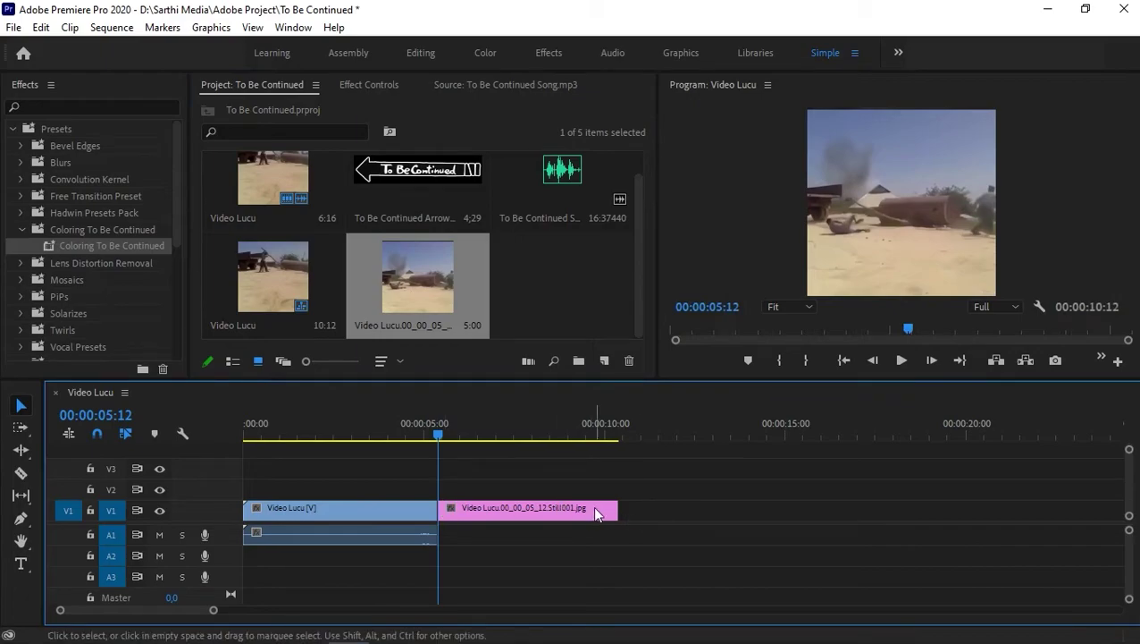
pyautogui.click(407, 433)
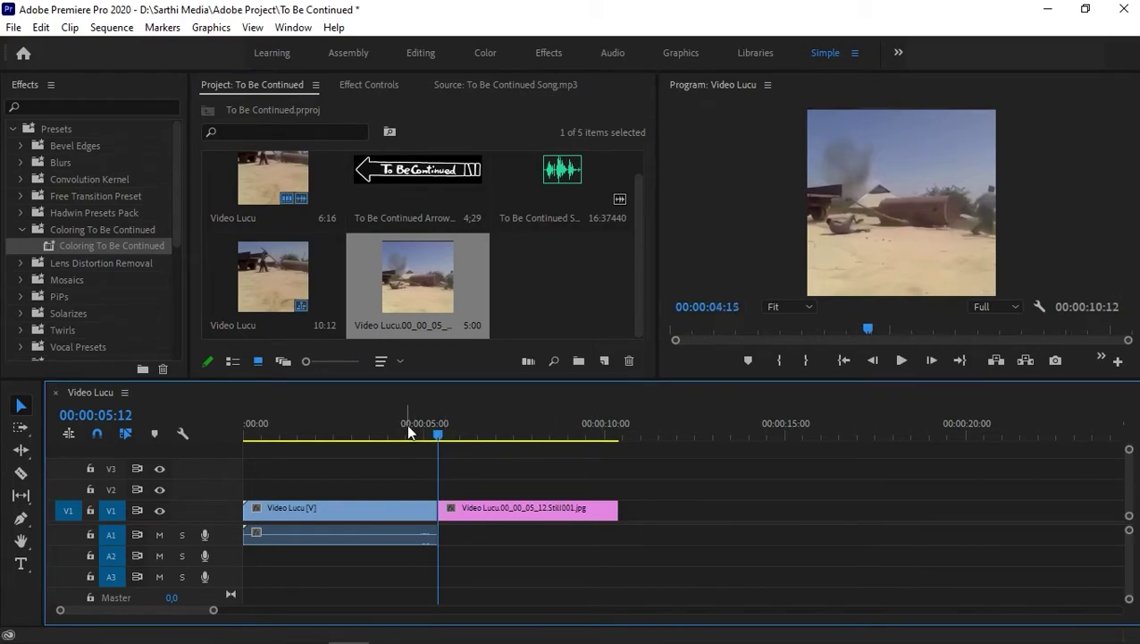
pyautogui.click(901, 360)
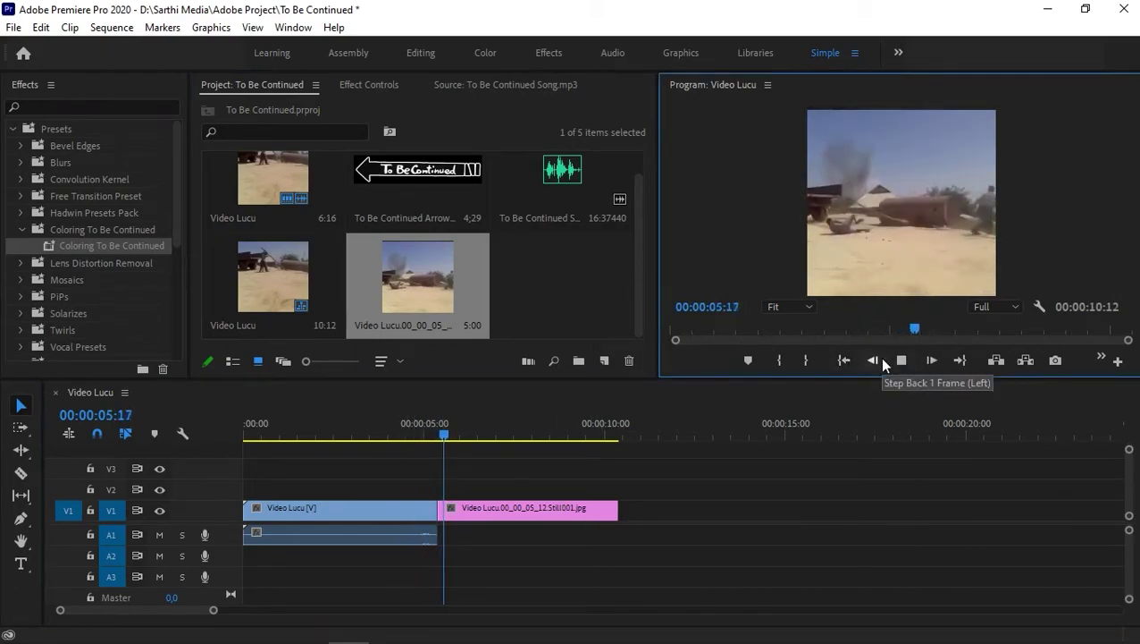
pyautogui.click(901, 360)
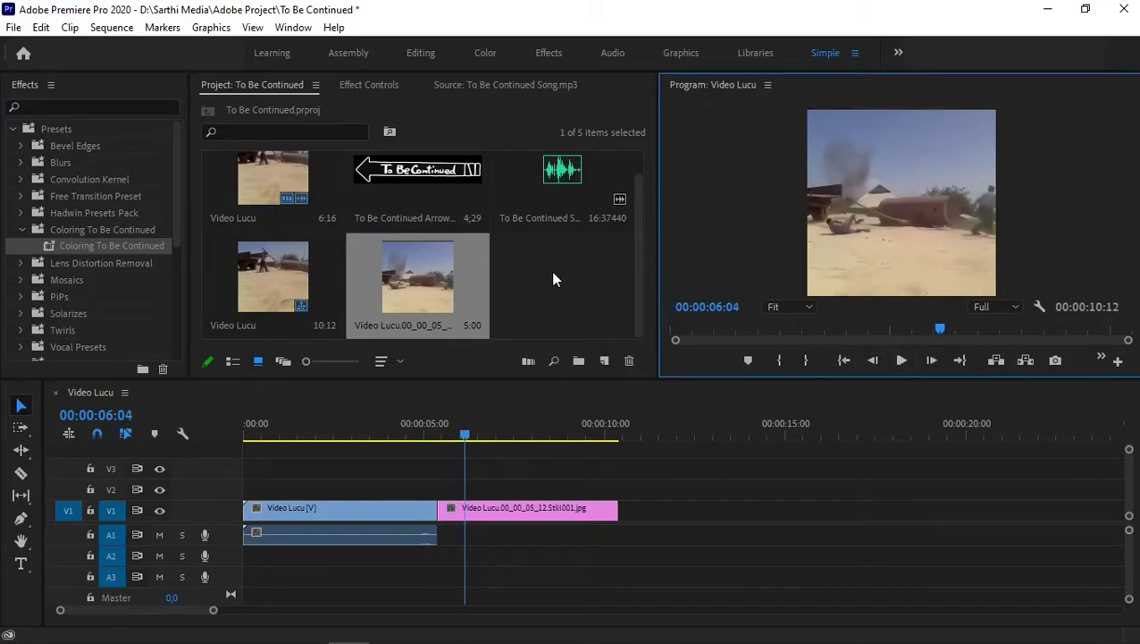
# Step: Put the arrow PNG on V2 over the still, scaled to 35 at position 200, 579
pyautogui.scroll(1, 421, 188)
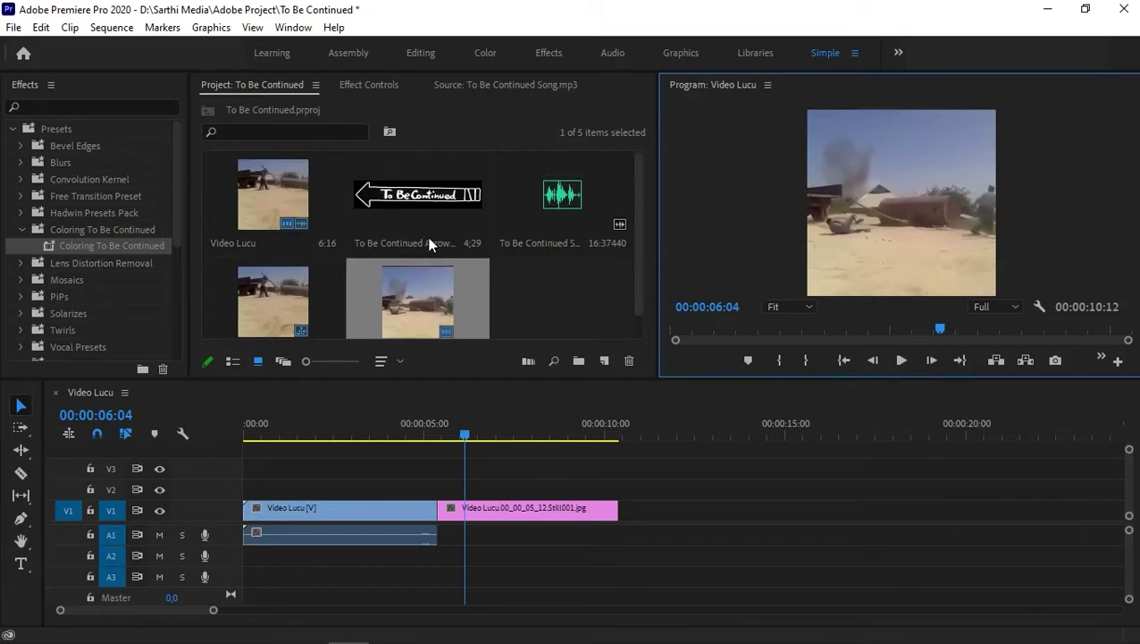
pyautogui.click(388, 215)
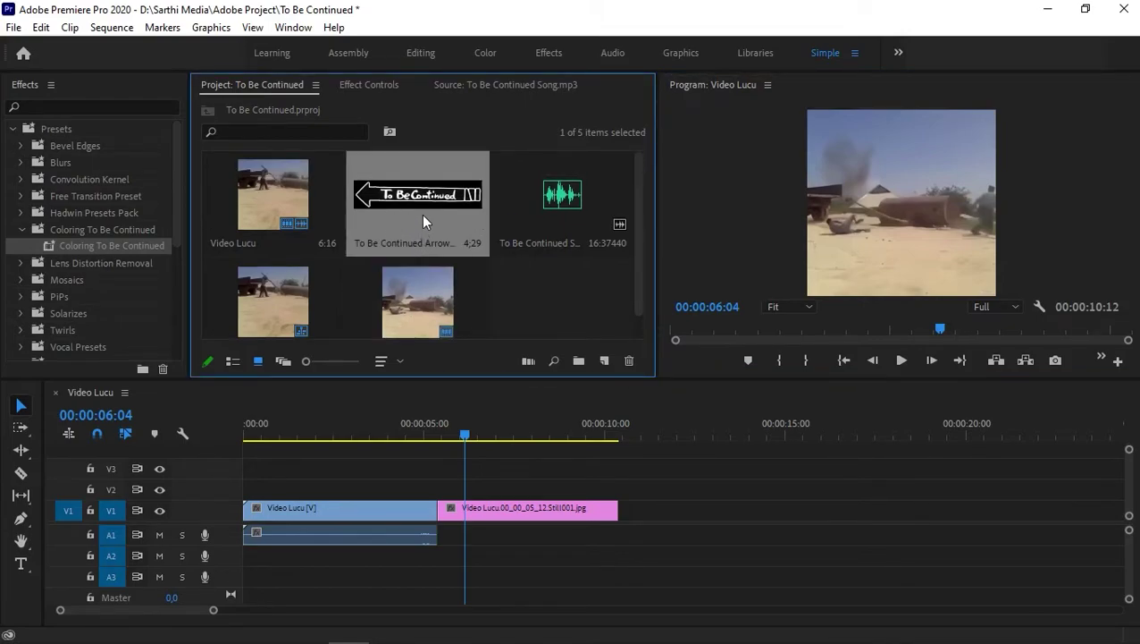
pyautogui.moveTo(423, 219); pyautogui.dragTo(438, 490)
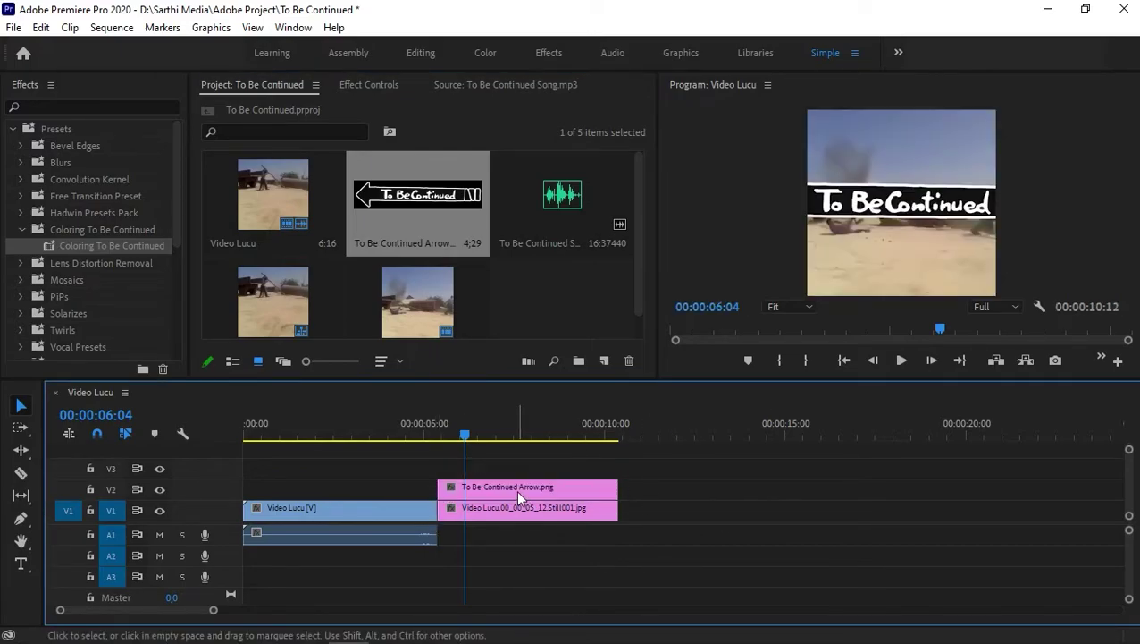
pyautogui.click(516, 489)
pyautogui.click(368, 84)
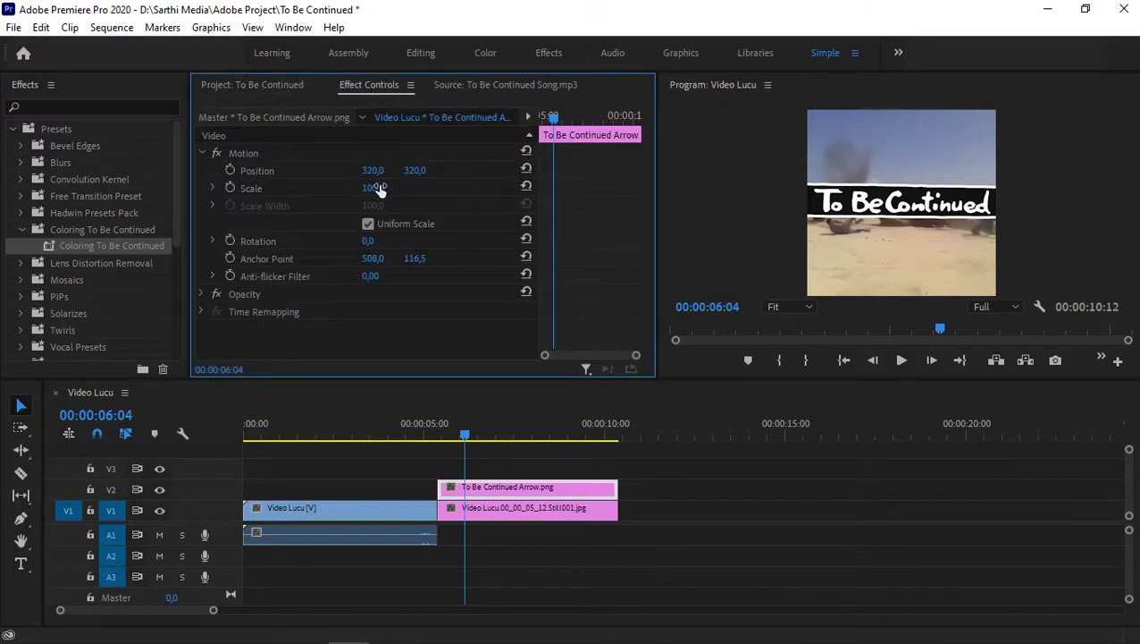
pyautogui.moveTo(379, 187)
pyautogui.mouseDown()
pyautogui.moveTo(358, 187)
pyautogui.moveTo(447, 170)
pyautogui.moveTo(353, 170)
pyautogui.moveTo(429, 170)
pyautogui.mouseUp()
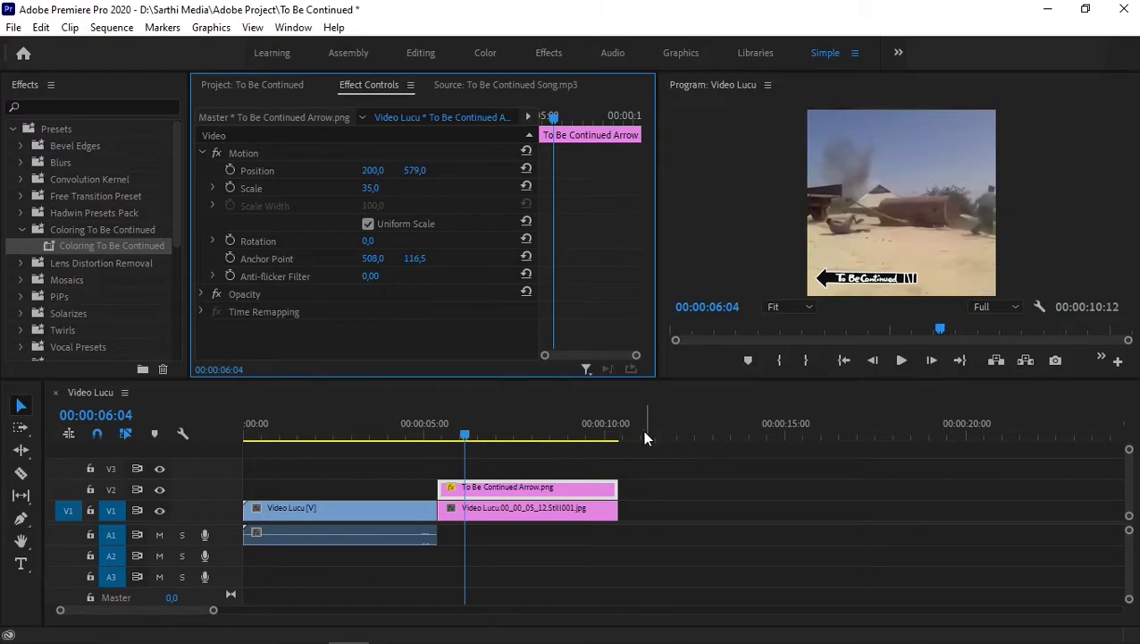
pyautogui.click(258, 85)
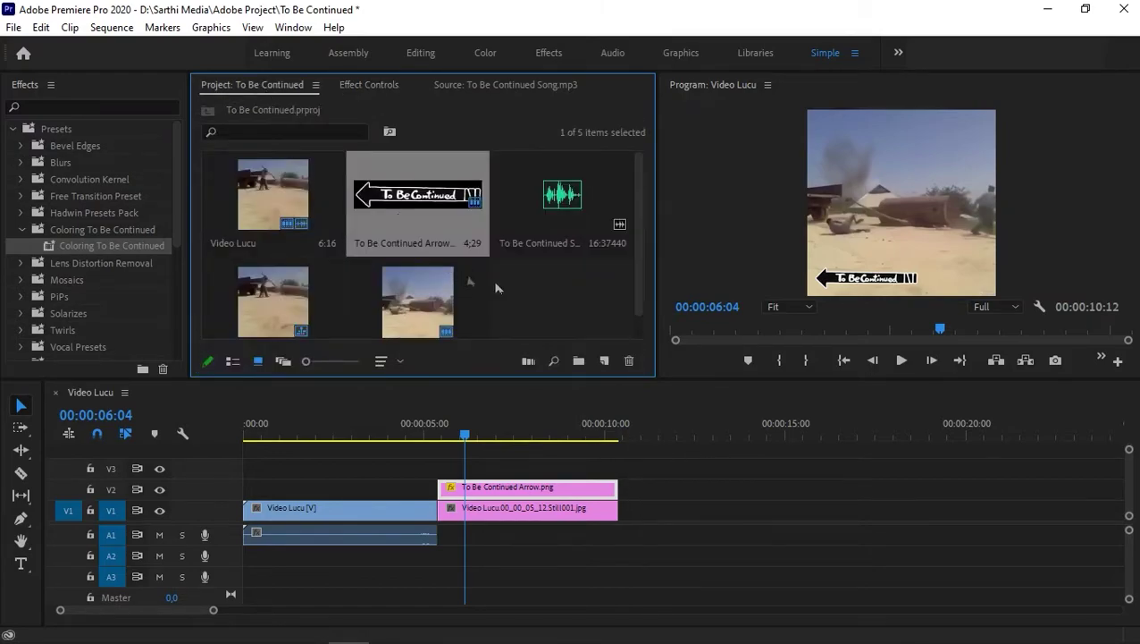
# Step: Preview the To Be Continued song from 03;10 and add only its audio to A2
pyautogui.click(540, 198)
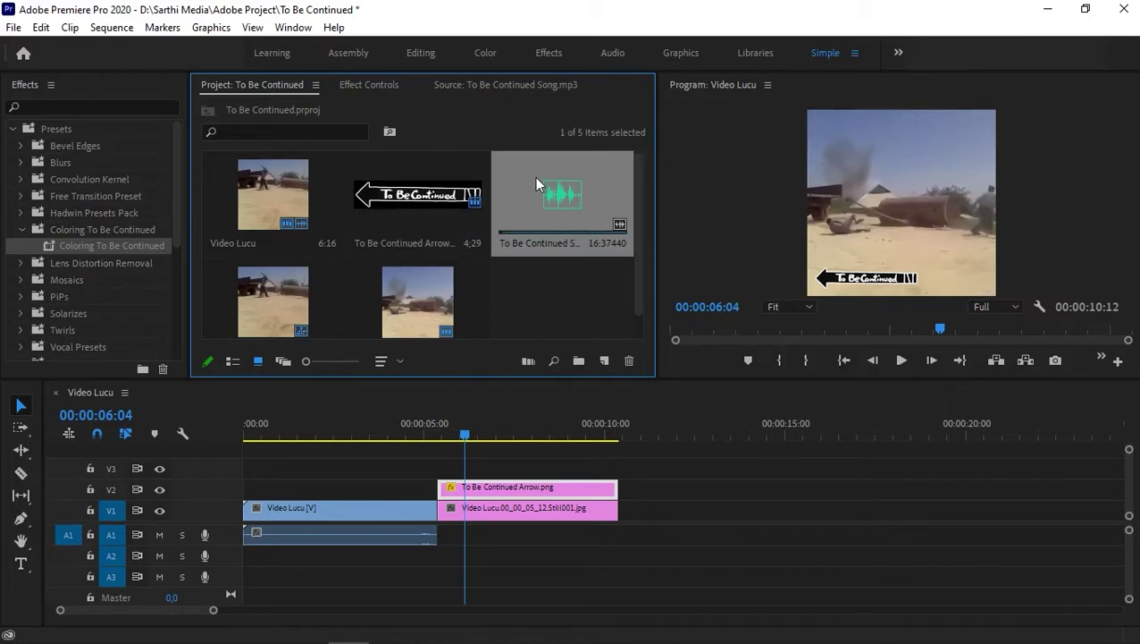
pyautogui.doubleClick(536, 179)
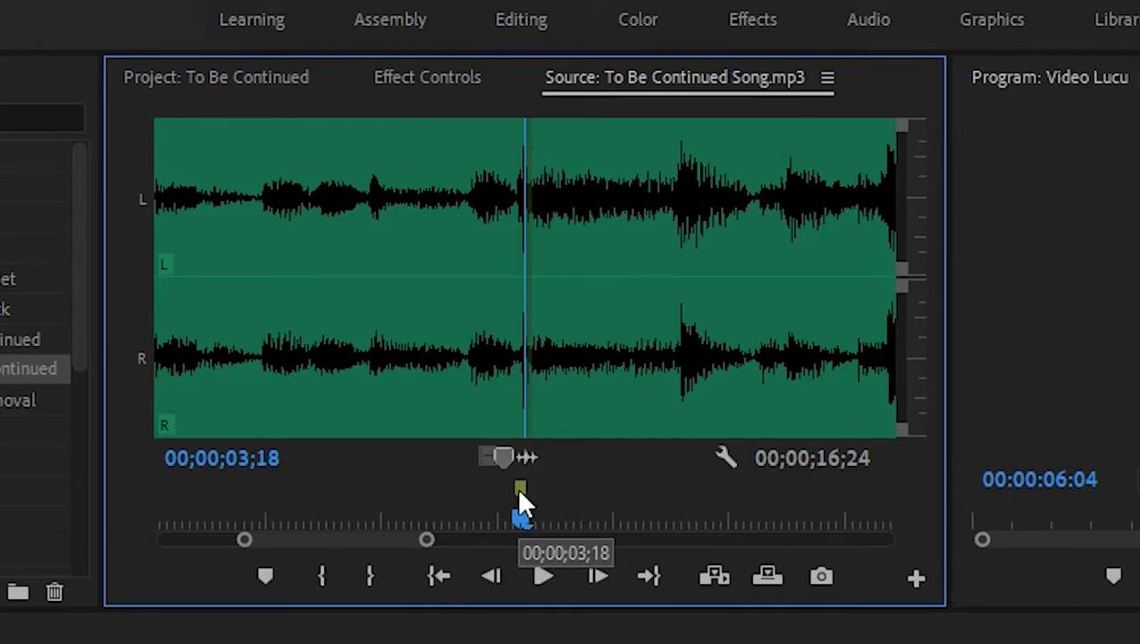
pyautogui.click(461, 346)
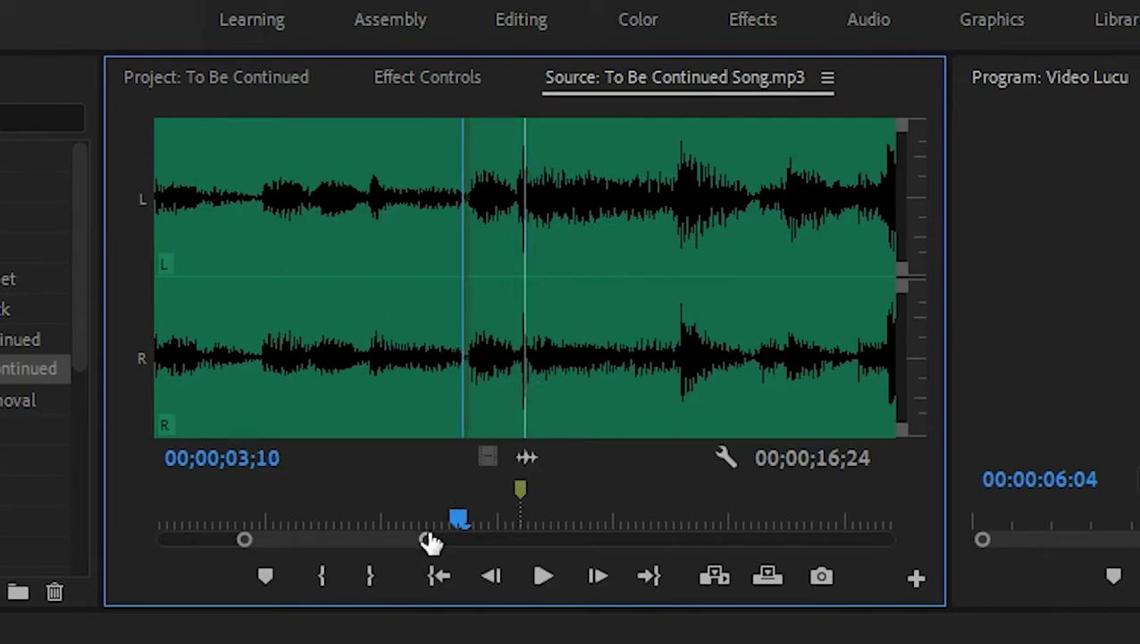
pyautogui.click(540, 576)
pyautogui.click(533, 577)
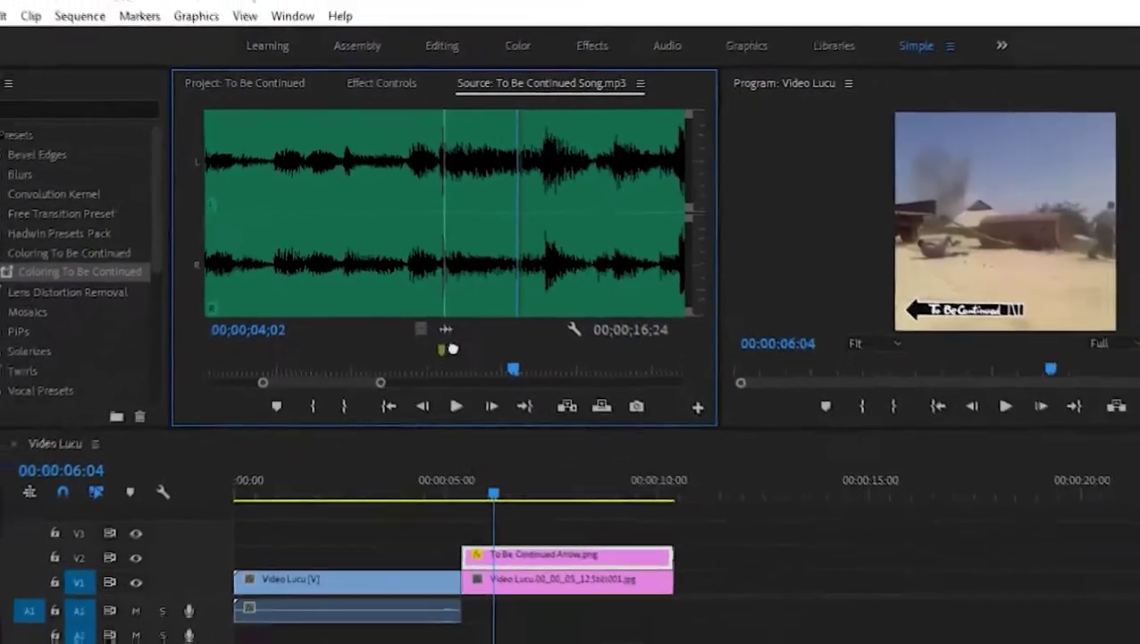
pyautogui.moveTo(532, 460); pyautogui.dragTo(420, 563)
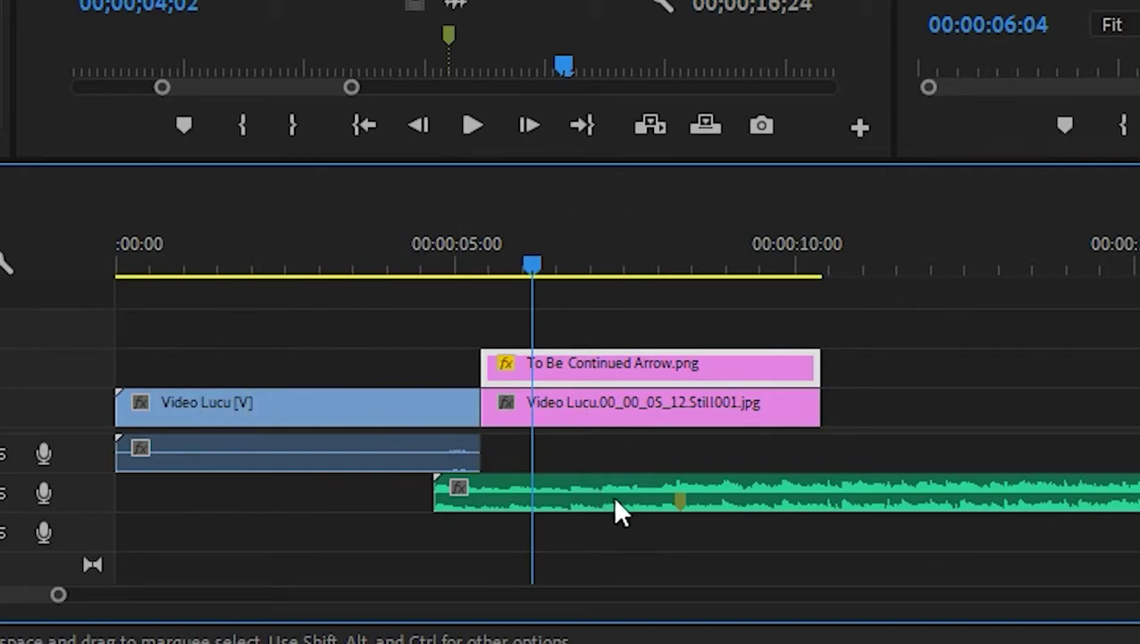
# Step: Slide the song earlier so its marker meets the 05:12 cut, then play from the start
pyautogui.moveTo(715, 507)
pyautogui.mouseDown()
pyautogui.moveTo(521, 471)
pyautogui.moveTo(522, 487)
pyautogui.mouseUp()
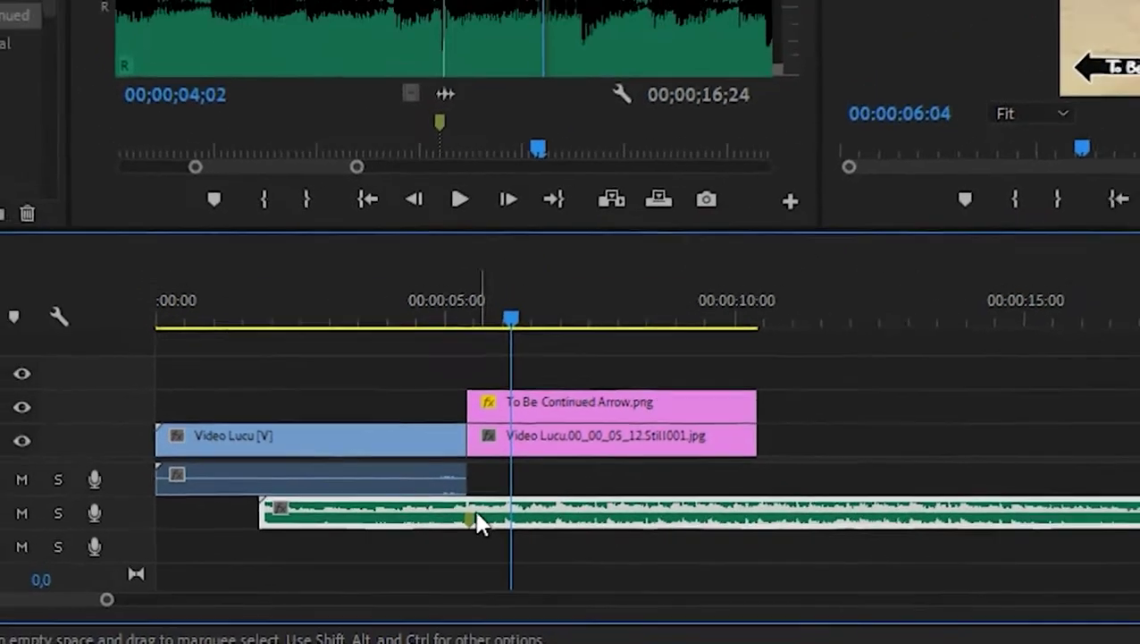
pyautogui.press('Home')
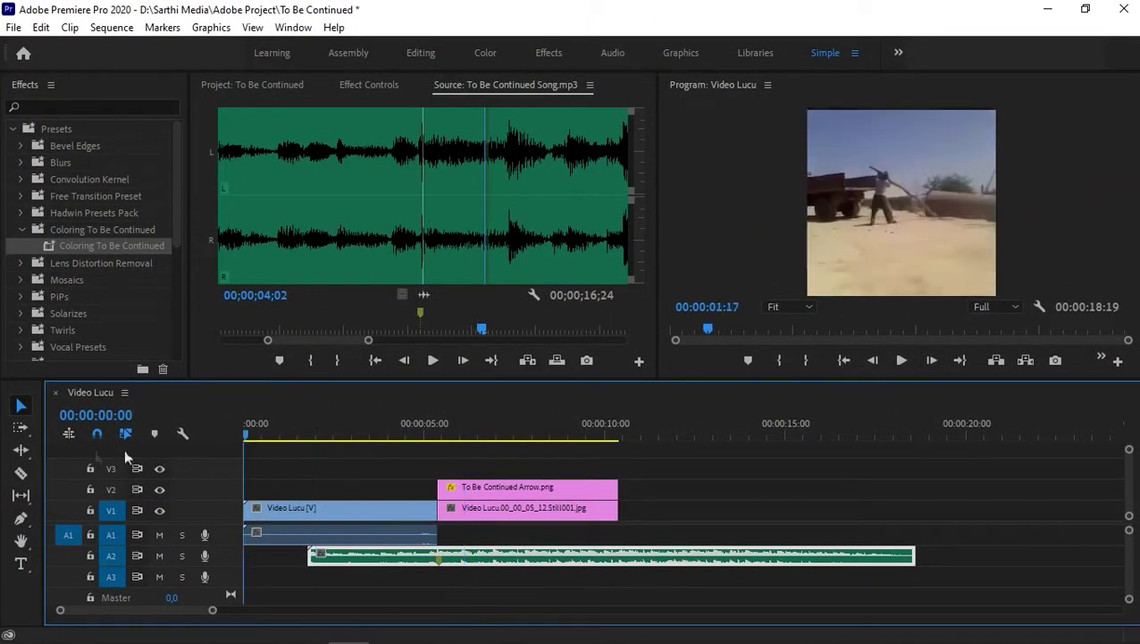
pyautogui.click(902, 361)
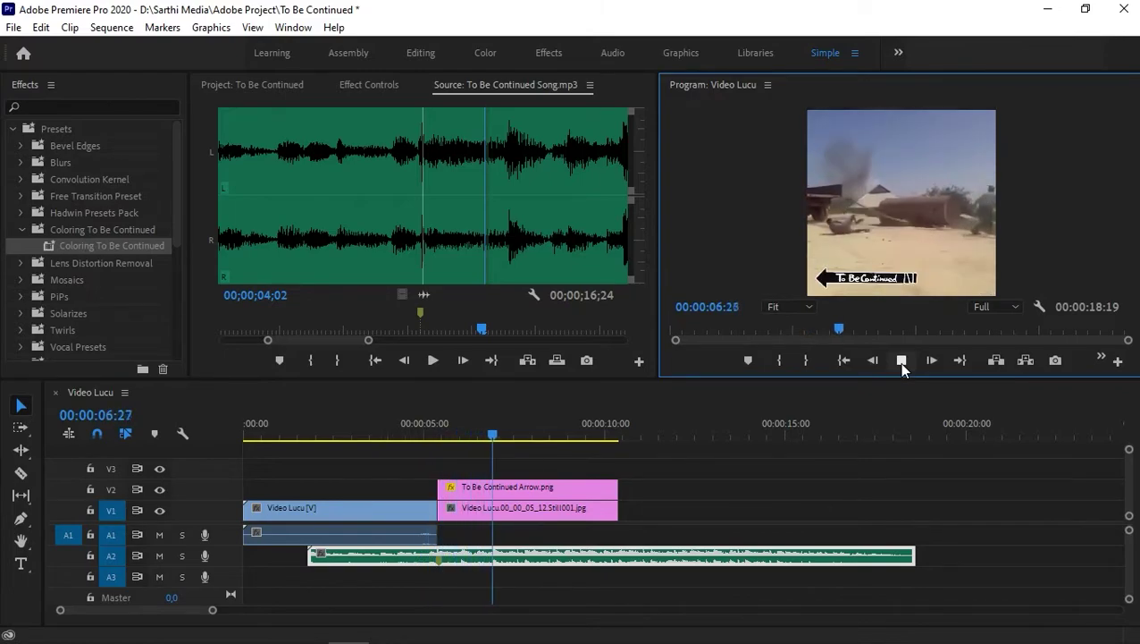
pyautogui.click(902, 362)
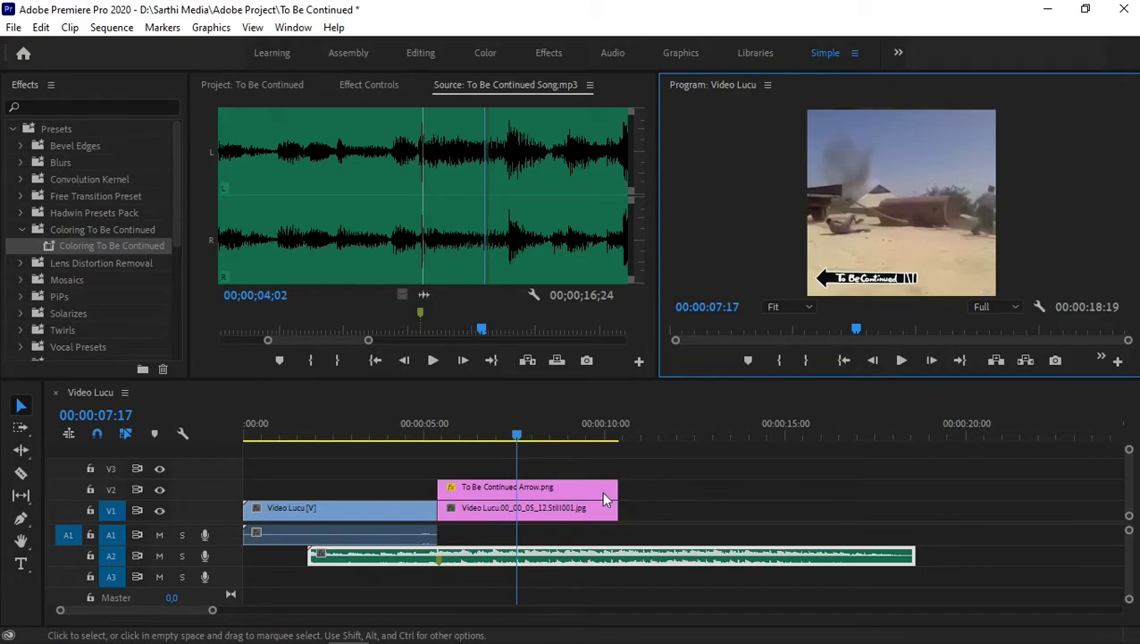
pyautogui.moveTo(683, 509); pyautogui.dragTo(586, 488)
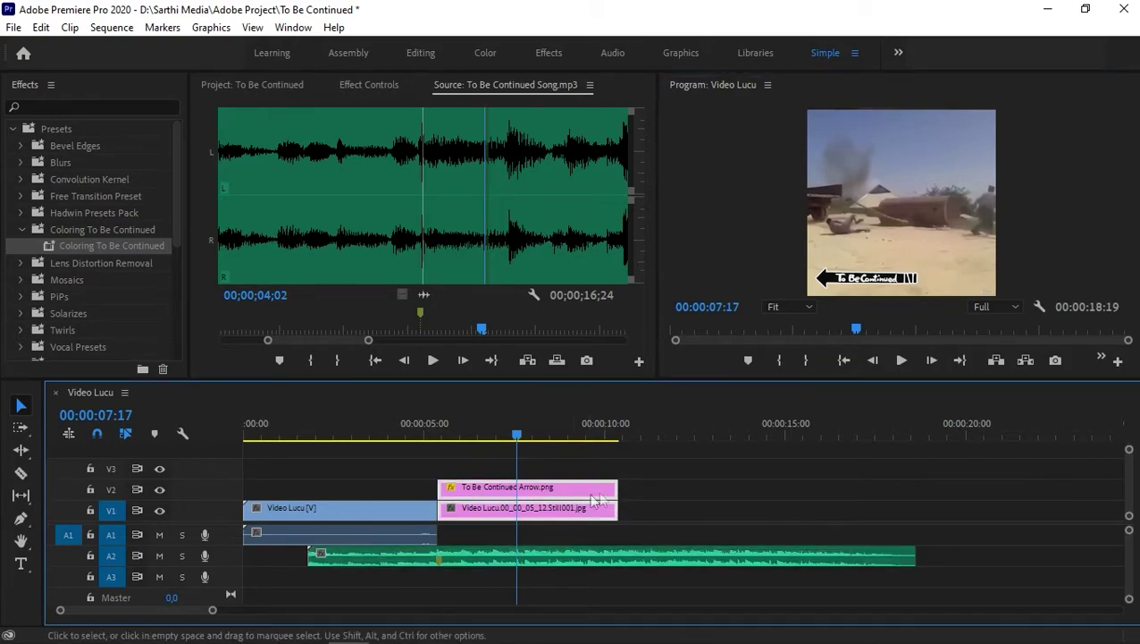
# Step: Extend the still and arrow clips to 00:00:18:18 to match the song's end, and preview
pyautogui.moveTo(628, 490); pyautogui.dragTo(924, 519)
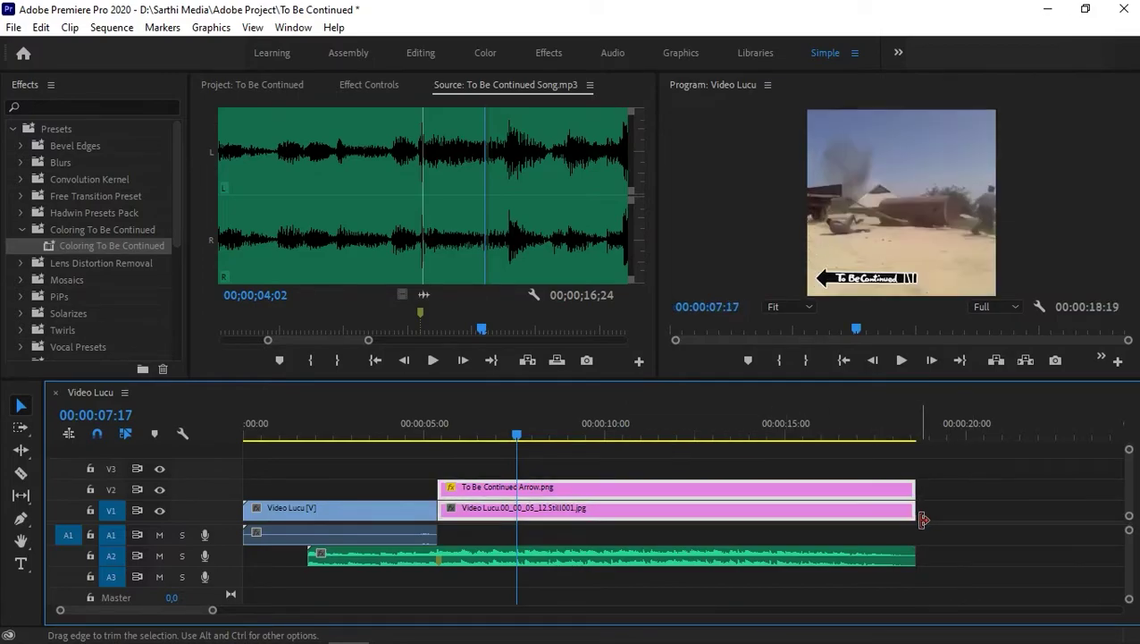
pyautogui.click(889, 412)
pyautogui.moveTo(892, 416)
pyautogui.mouseDown()
pyautogui.moveTo(350, 451)
pyautogui.moveTo(264, 438)
pyautogui.mouseUp()
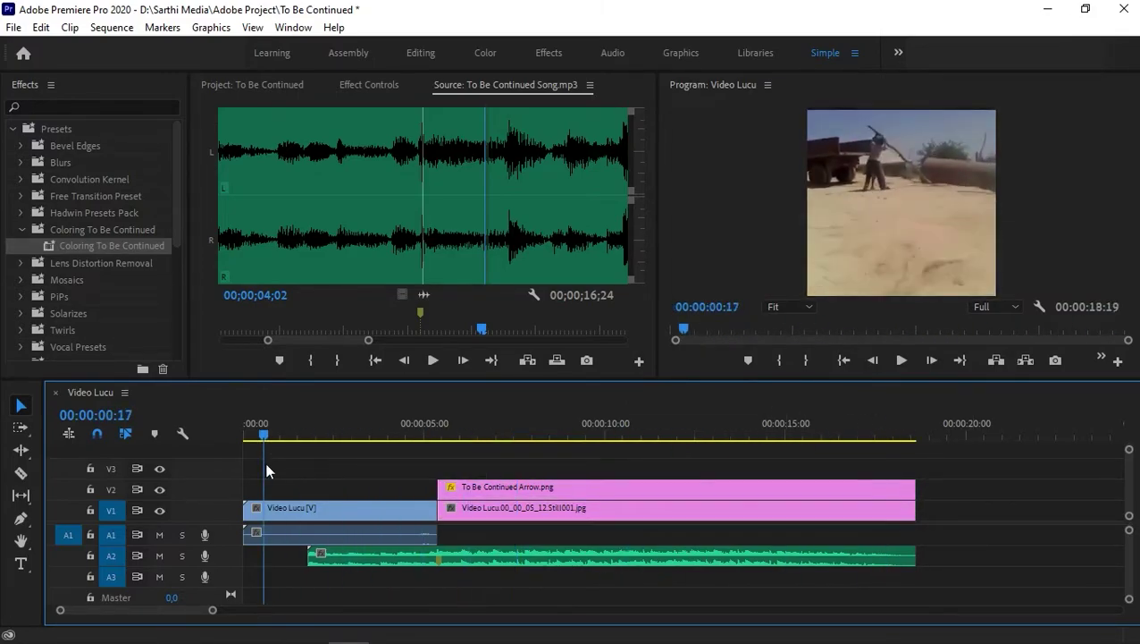
pyautogui.click(904, 366)
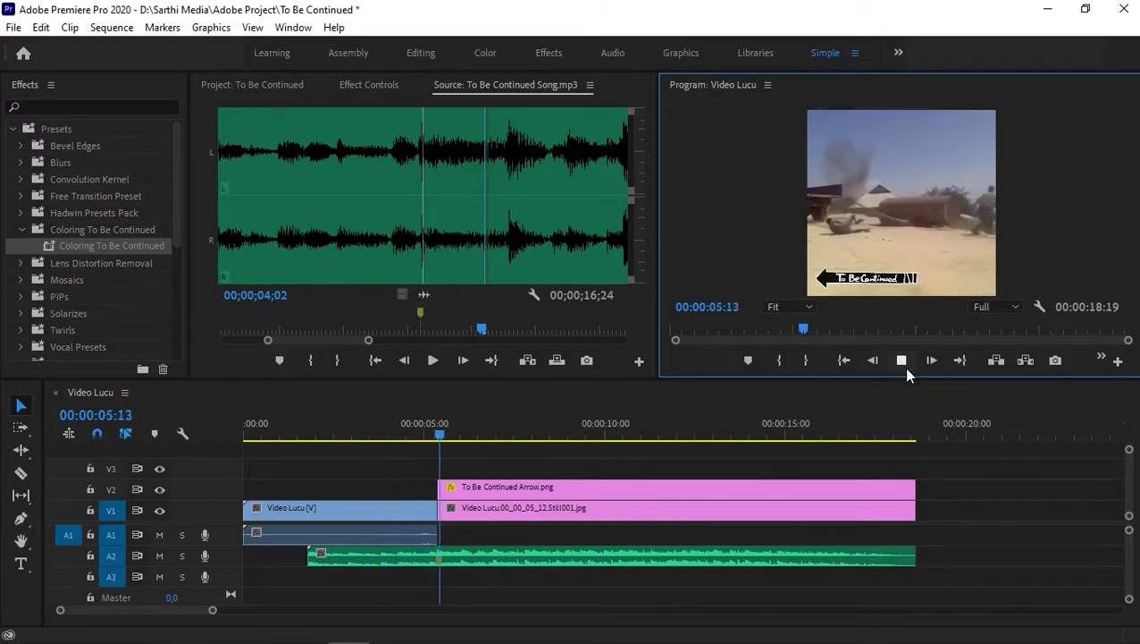
pyautogui.click(905, 366)
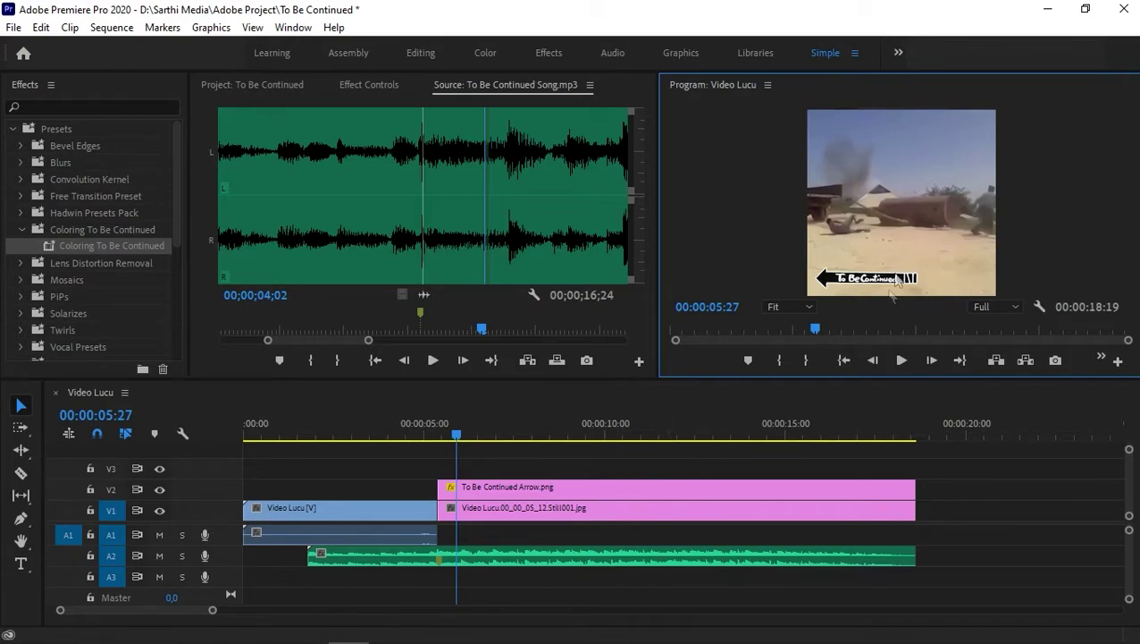
pyautogui.moveTo(652, 490)
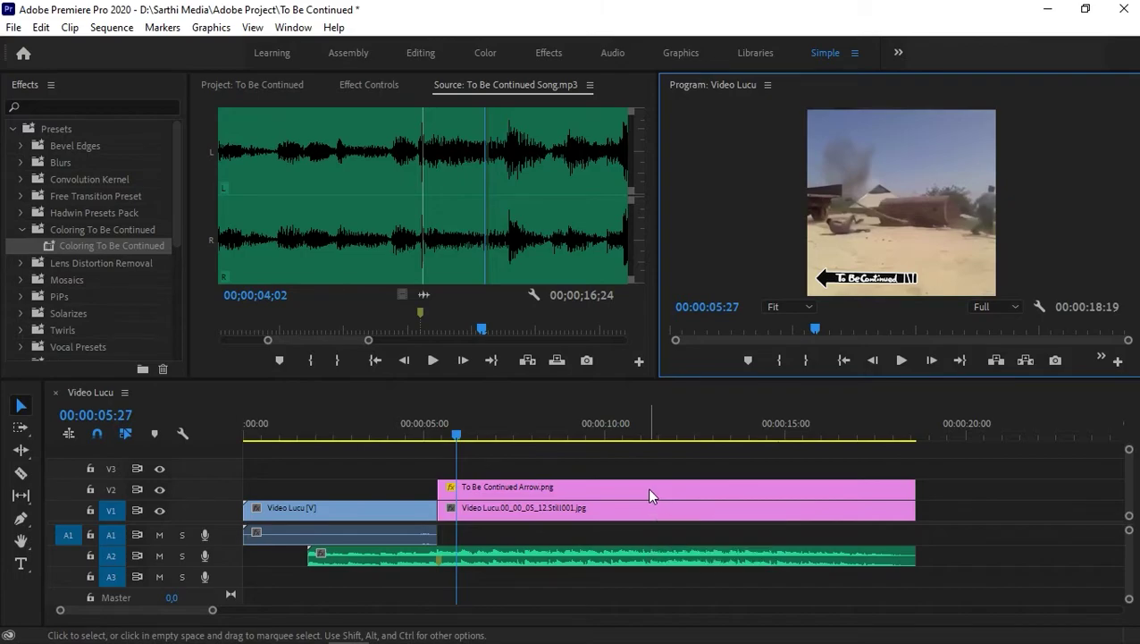
pyautogui.click(650, 490)
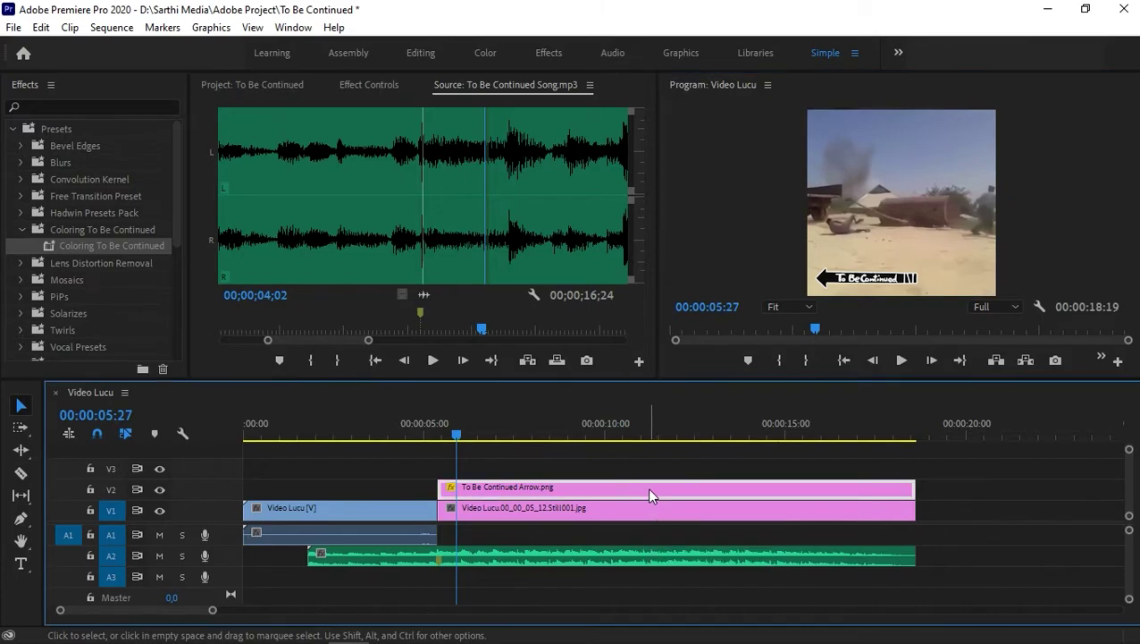
# Step: Keyframe the arrow's Position to slide from X 880 at 05:12 to X 200 at 05:17
pyautogui.click(385, 86)
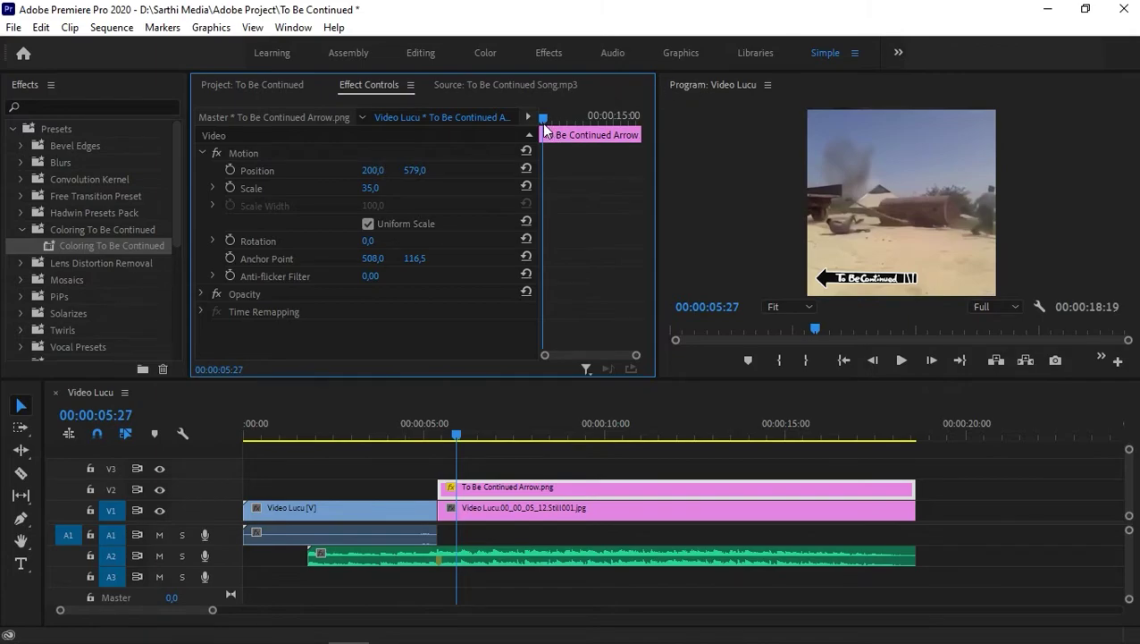
pyautogui.moveTo(544, 128); pyautogui.dragTo(437, 155)
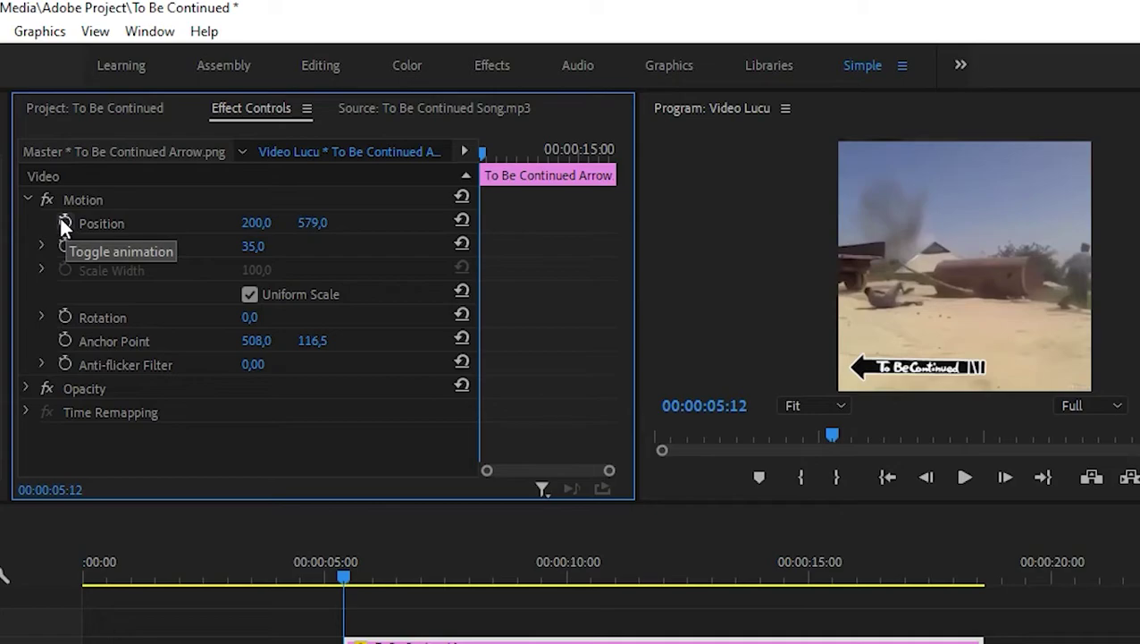
pyautogui.click(65, 223)
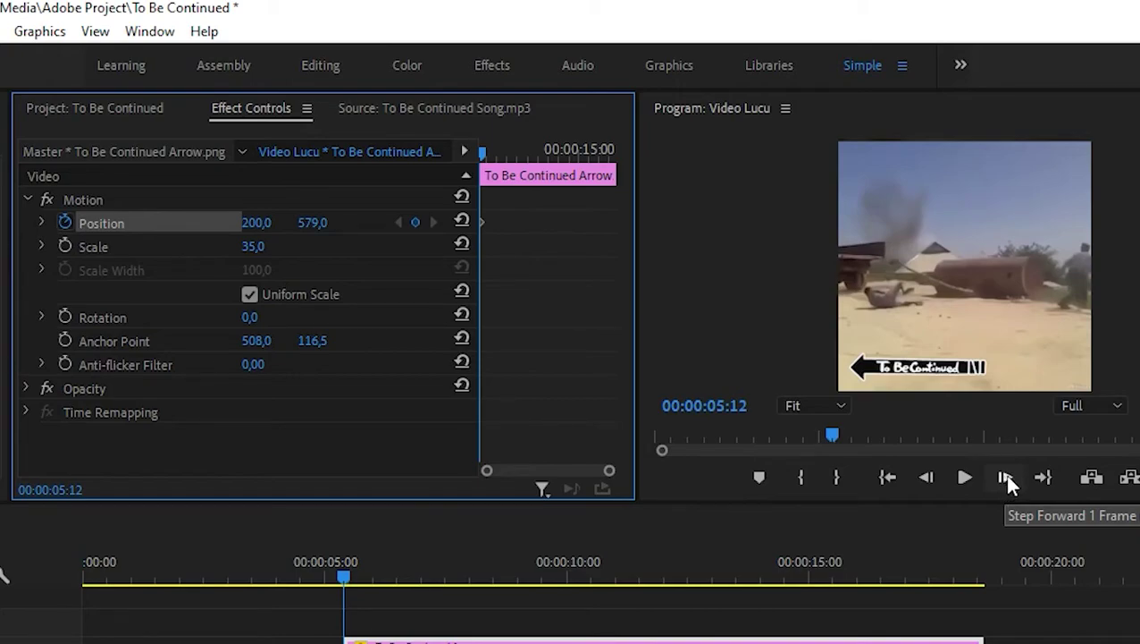
pyautogui.click(1005, 478)
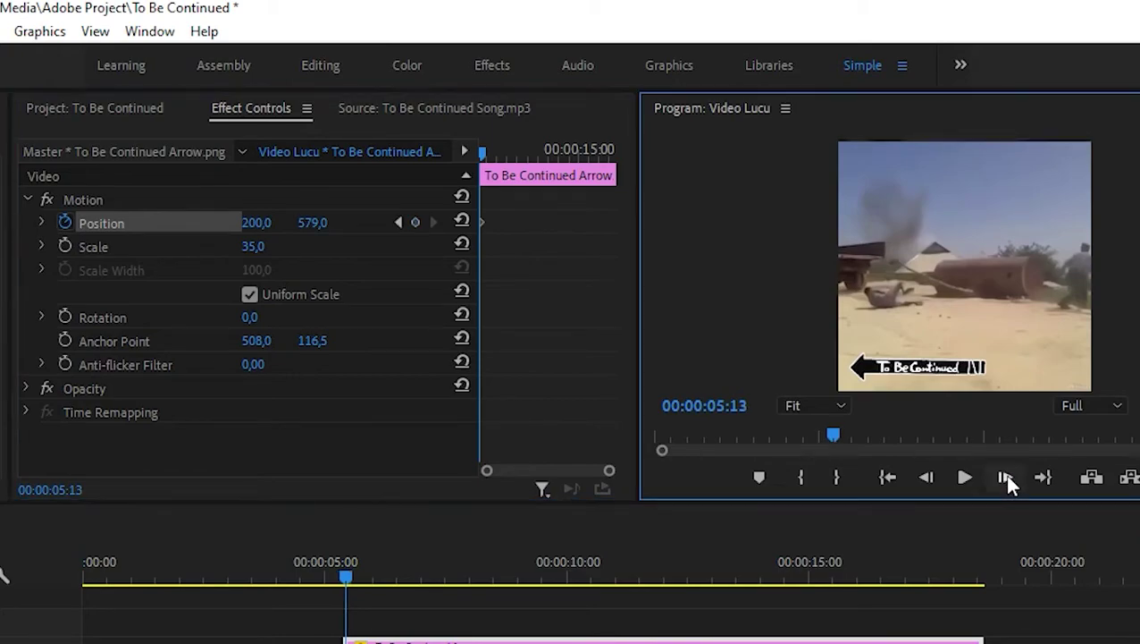
pyautogui.click(1005, 478)
pyautogui.click(1006, 478)
pyautogui.click(1006, 478)
pyautogui.click(1005, 478)
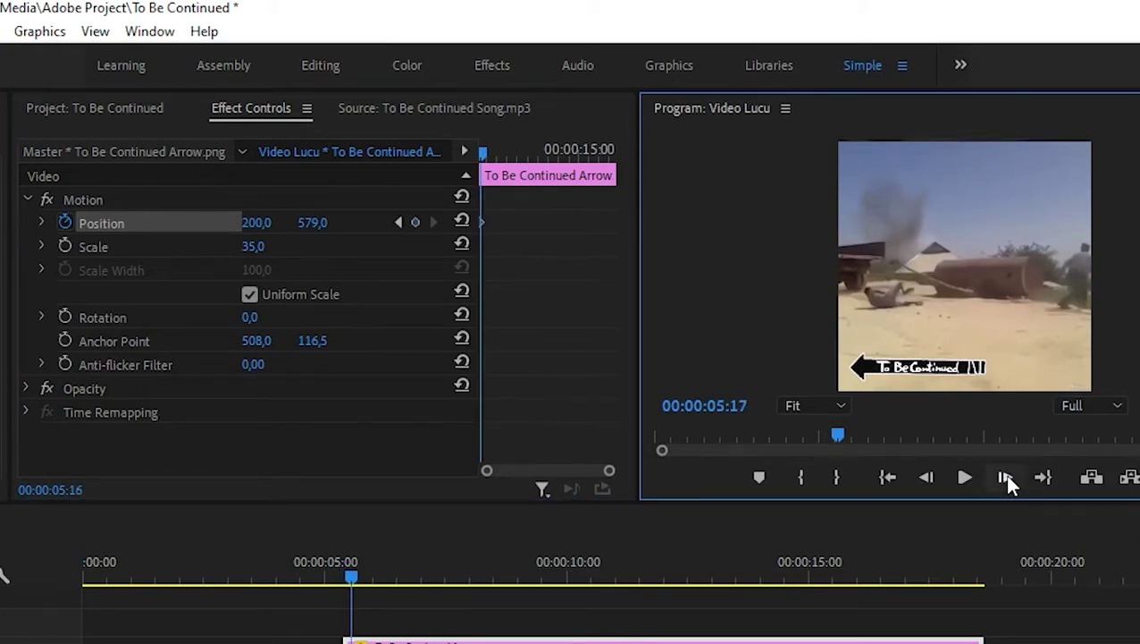
pyautogui.click(415, 222)
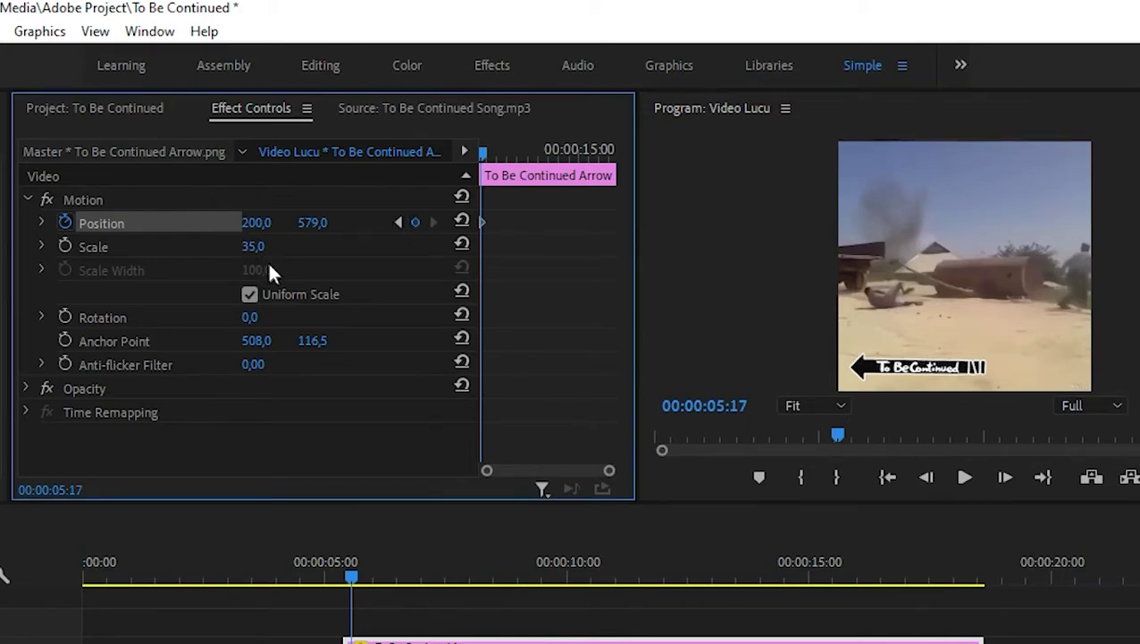
pyautogui.click(397, 222)
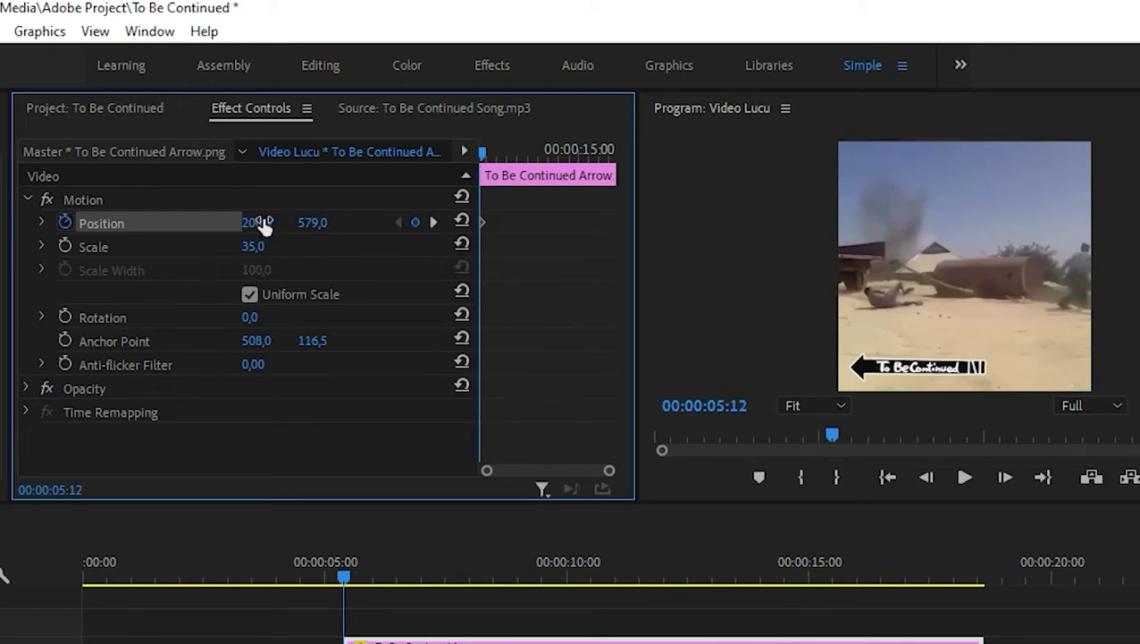
pyautogui.moveTo(256, 222); pyautogui.dragTo(429, 222)
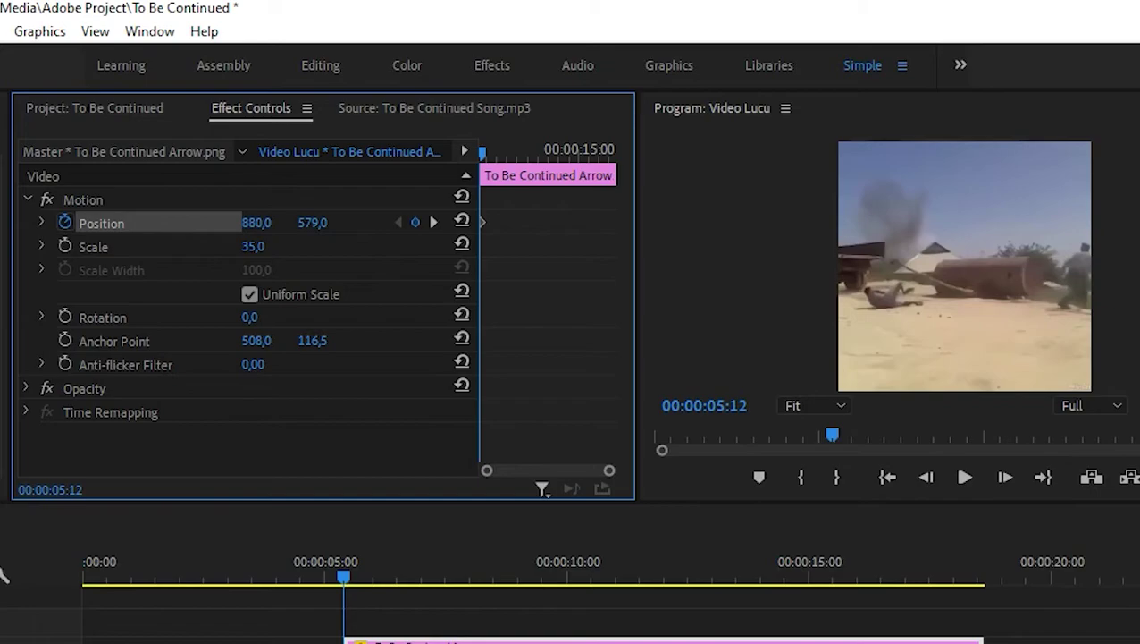
# Step: Preview the arrow slide-in twice from just before the freeze, ending at the clip's end
pyautogui.click(321, 575)
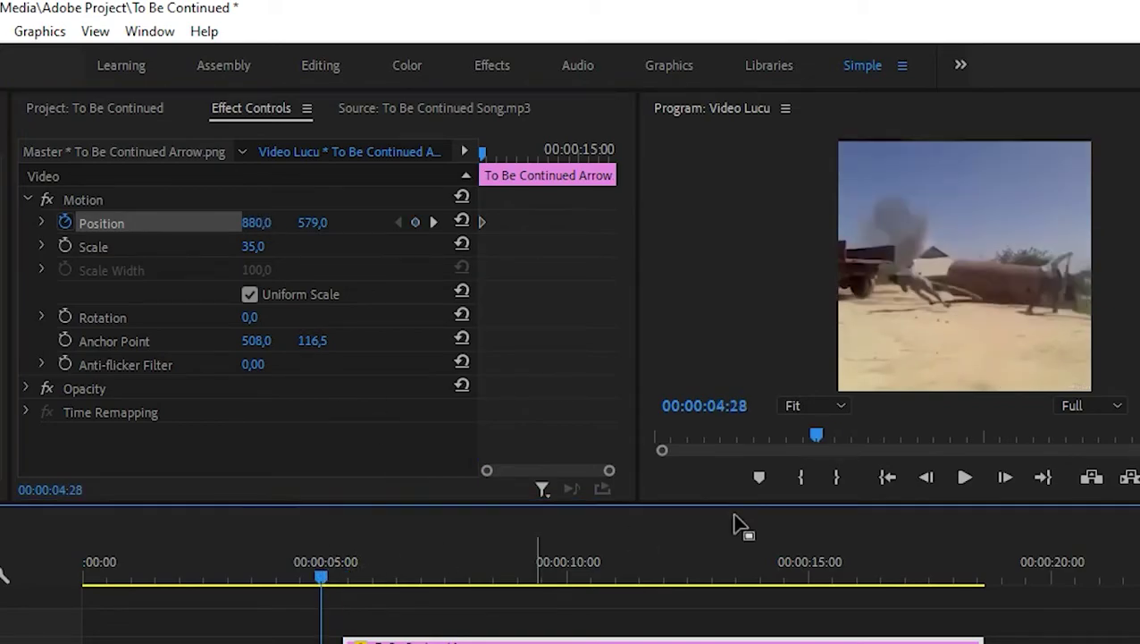
pyautogui.click(966, 478)
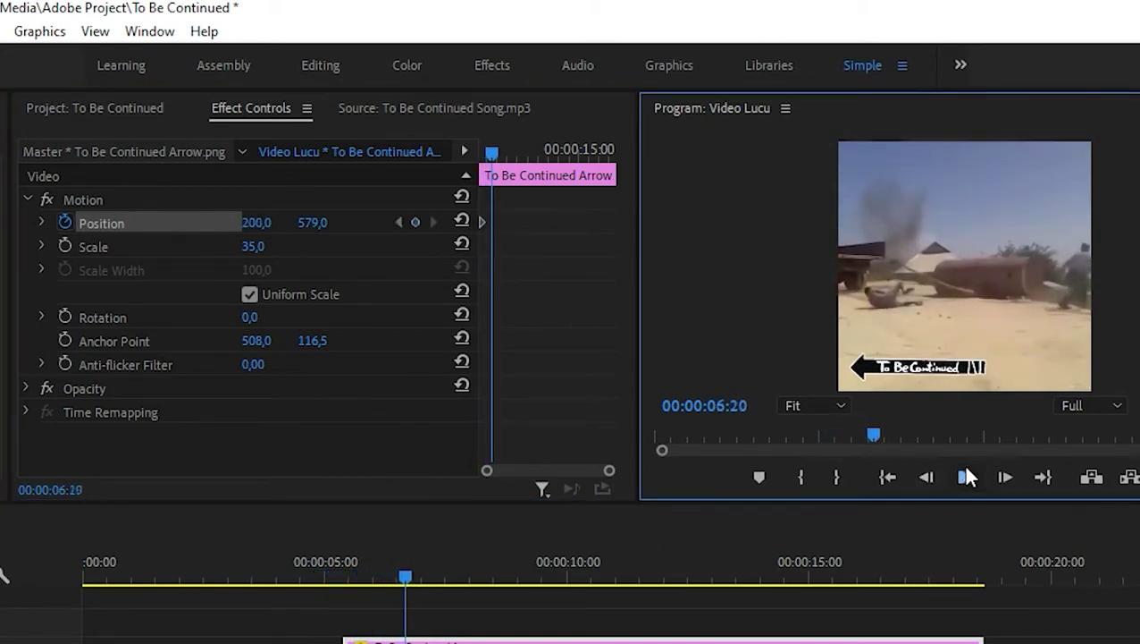
pyautogui.click(966, 477)
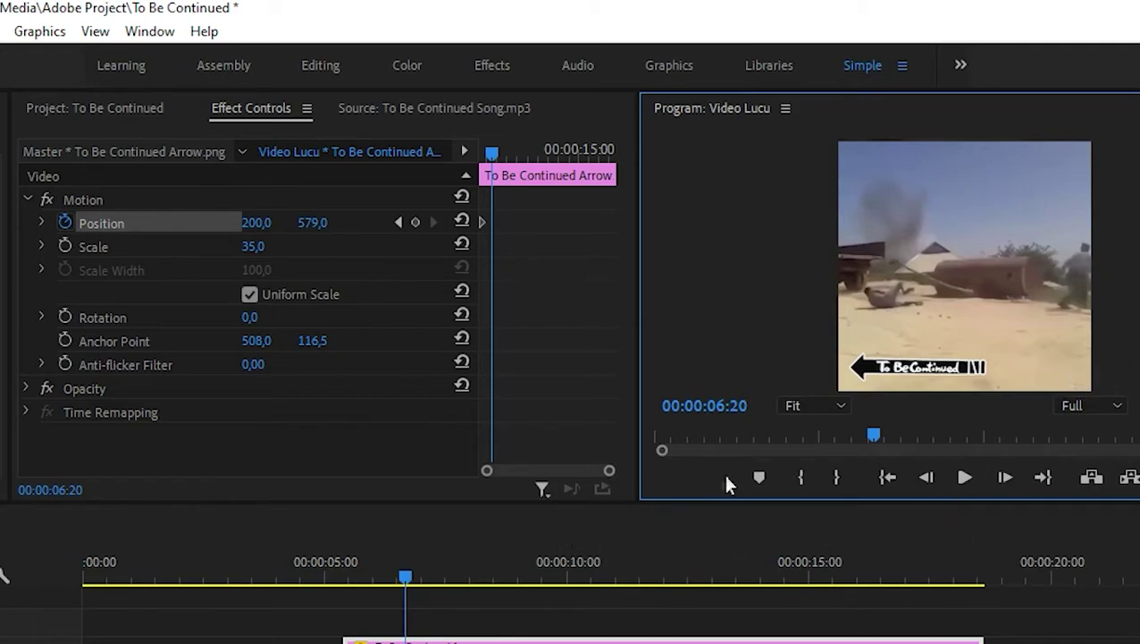
pyautogui.click(339, 572)
pyautogui.click(963, 479)
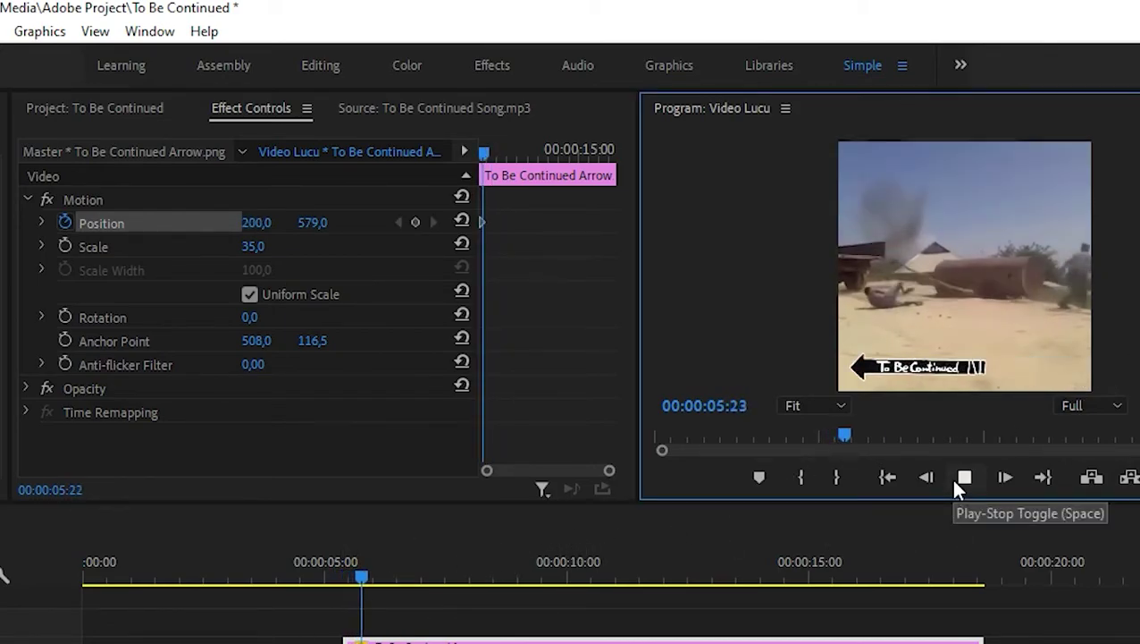
pyautogui.click(962, 479)
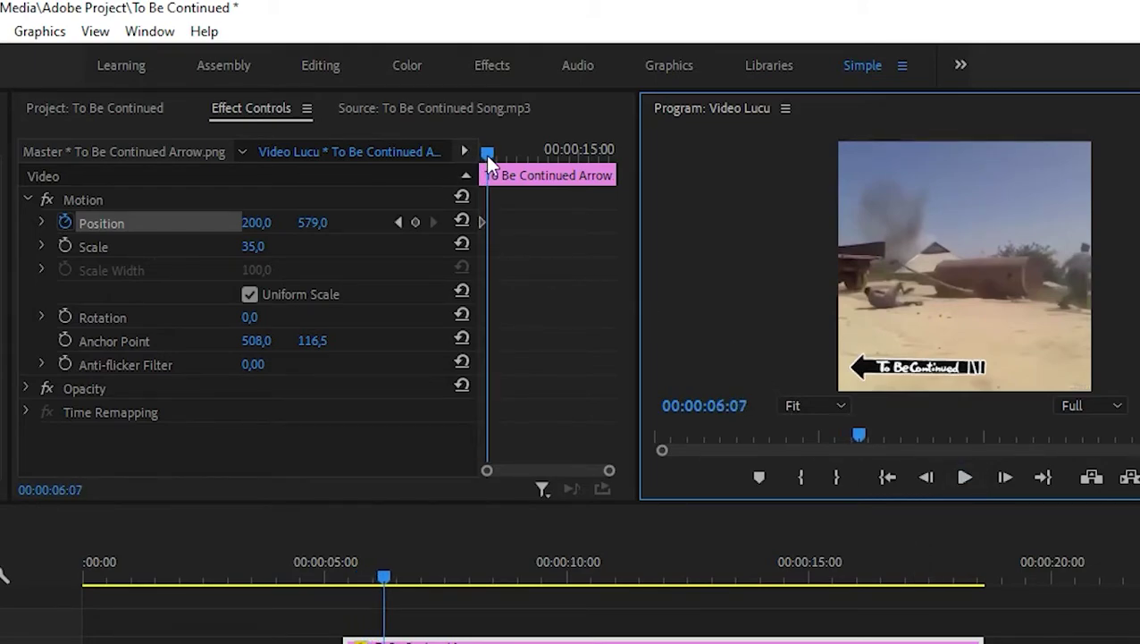
pyautogui.moveTo(489, 153); pyautogui.dragTo(613, 152)
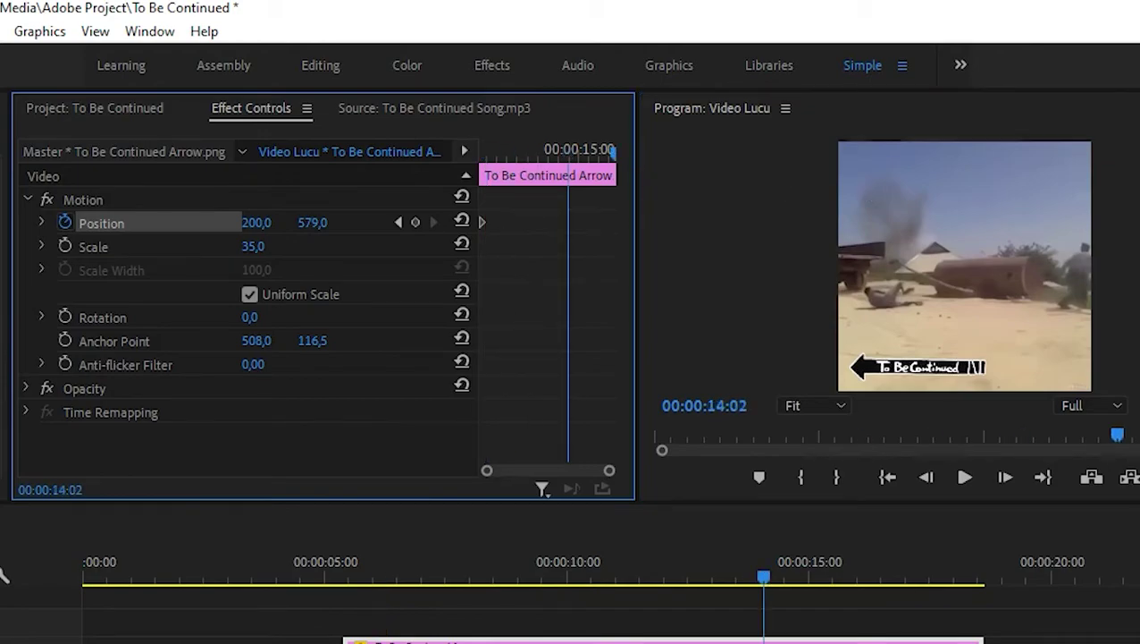
# Step: Add Position keyframes at the arrow clip's end and five frames earlier at 18:14
pyautogui.click(415, 222)
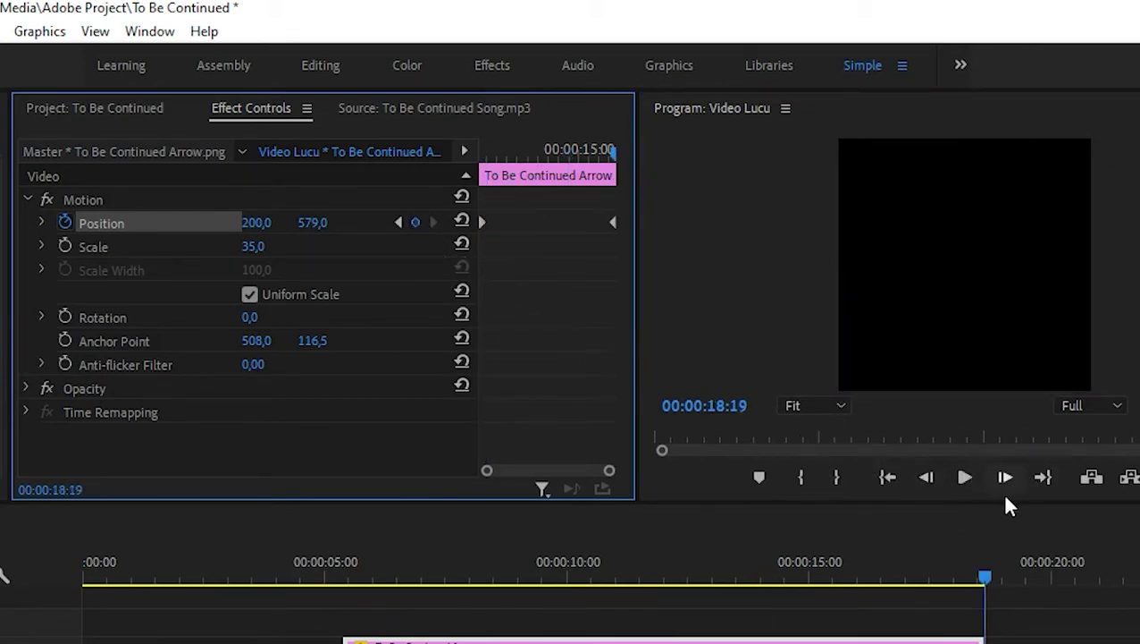
pyautogui.click(928, 477)
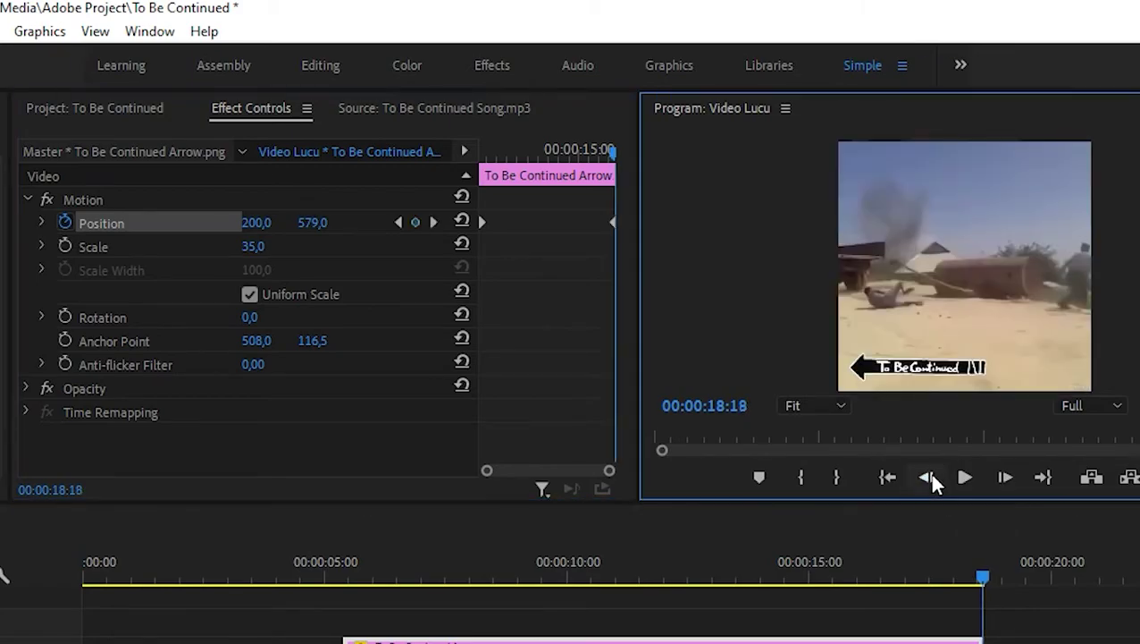
pyautogui.click(928, 477)
pyautogui.click(927, 477)
pyautogui.click(928, 477)
pyautogui.click(928, 478)
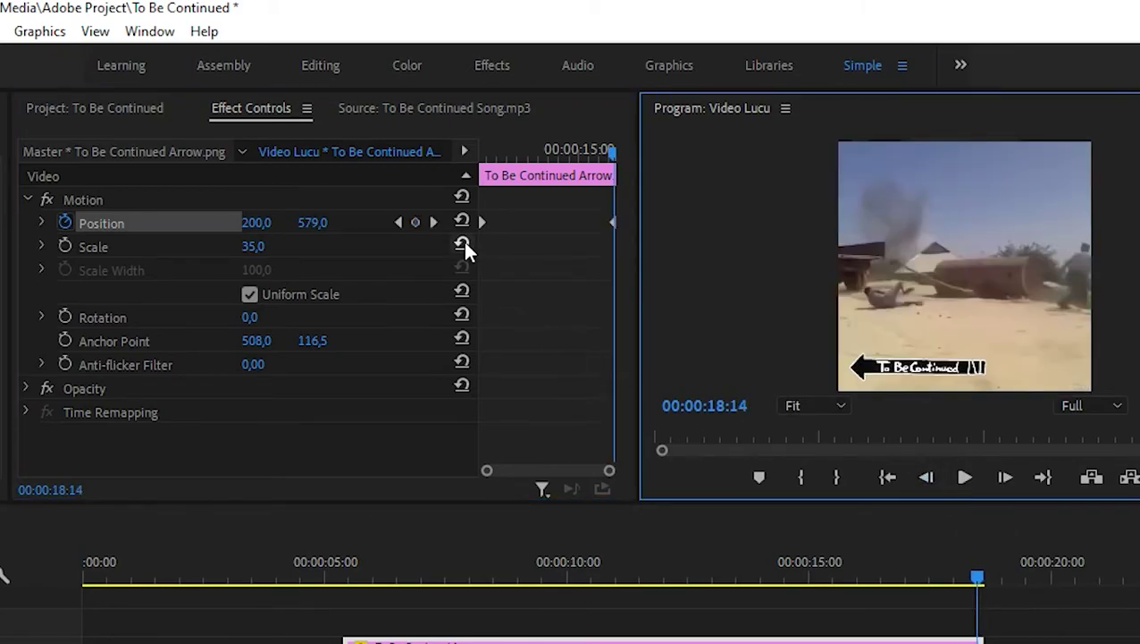
pyautogui.click(416, 224)
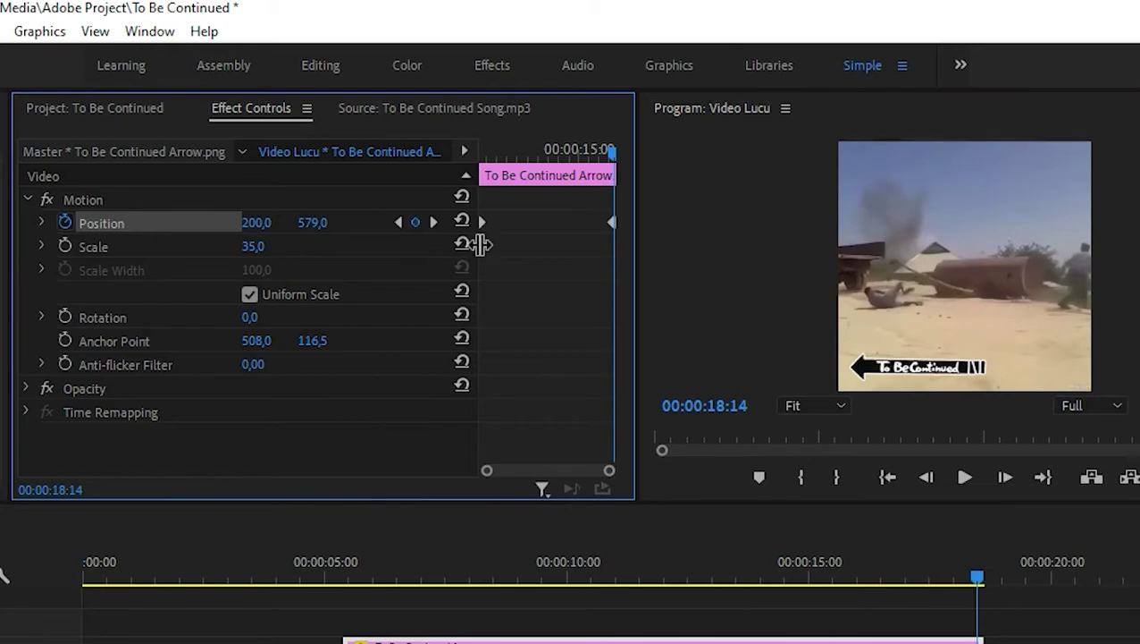
# Step: Set the final keyframe's Position X to 1392 and preview the slide-out
pyautogui.click(433, 222)
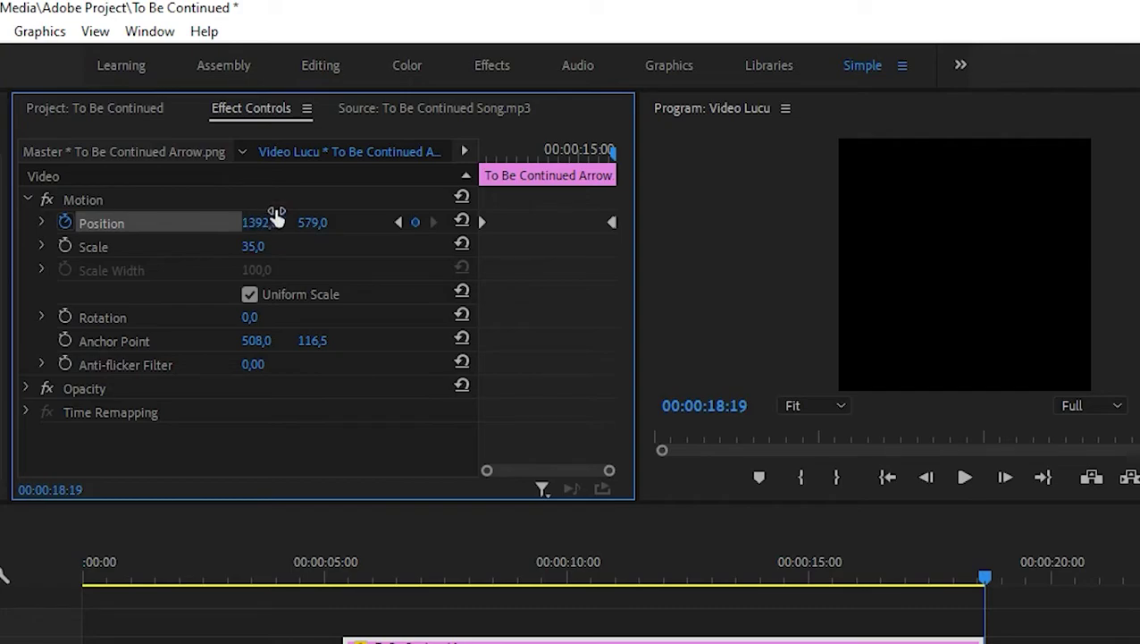
pyautogui.moveTo(593, 154); pyautogui.dragTo(623, 179)
pyautogui.moveTo(623, 179); pyautogui.dragTo(610, 179)
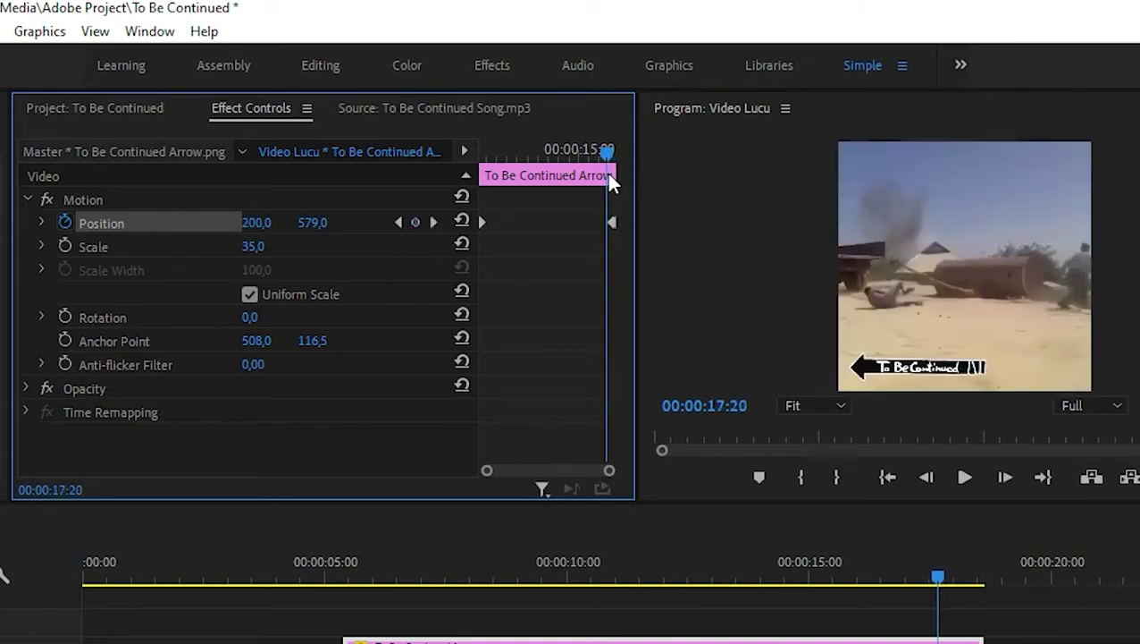
pyautogui.click(965, 478)
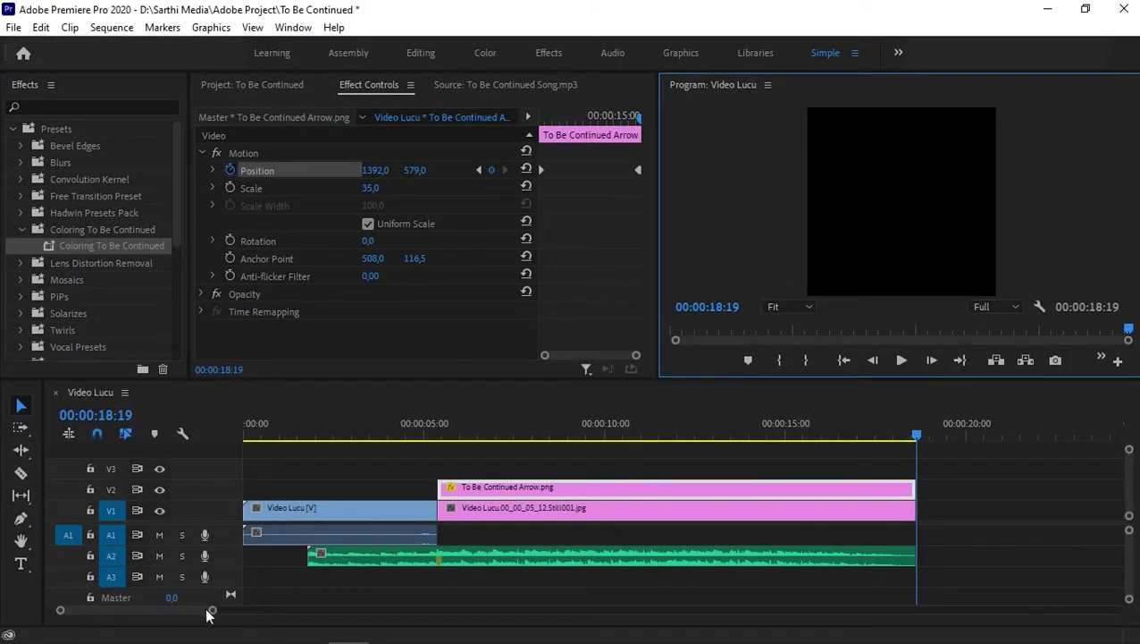
# Step: Review the whole edit from the start, then apply the Coloring To Be Continued preset to the frozen still
pyautogui.moveTo(212, 609); pyautogui.dragTo(365, 609)
pyautogui.click(491, 534)
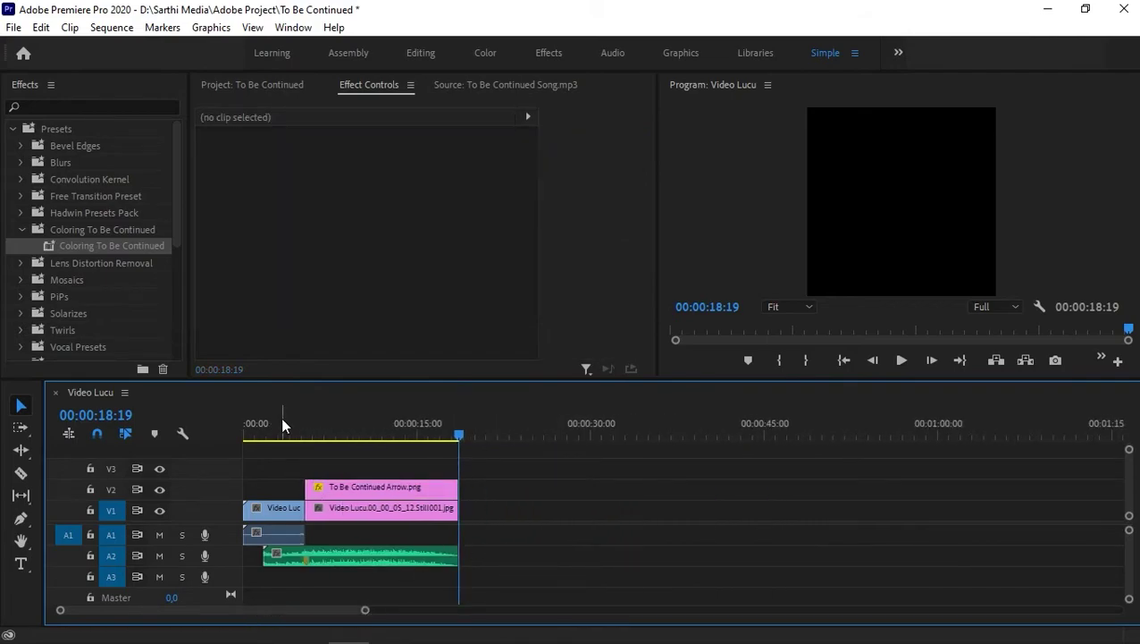
pyautogui.press('Home')
pyautogui.click(904, 357)
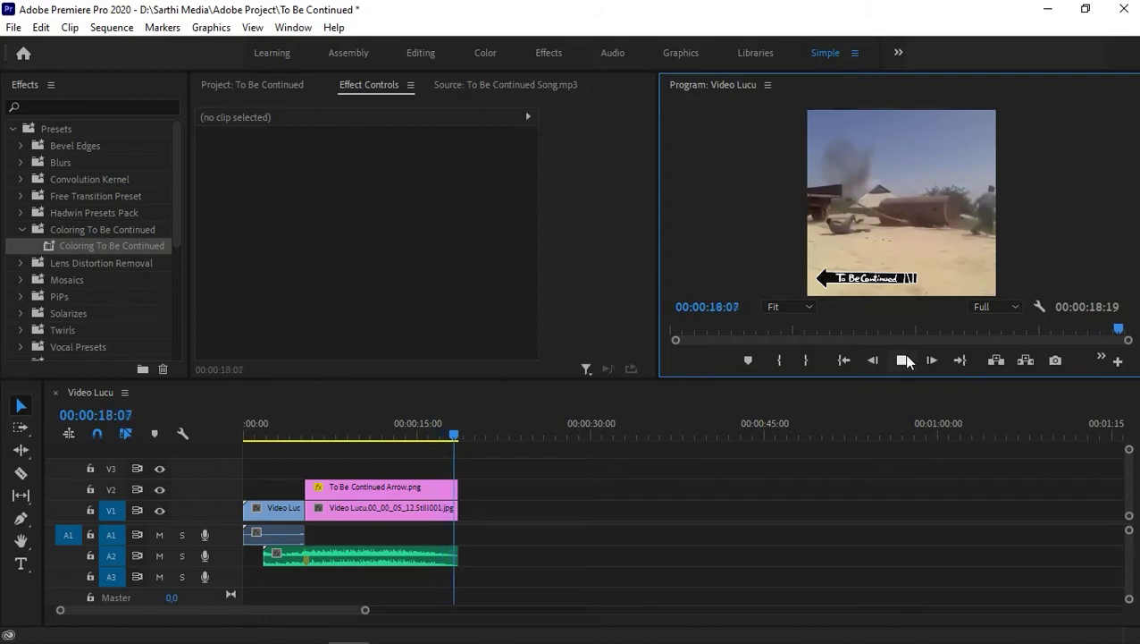
pyautogui.click(904, 360)
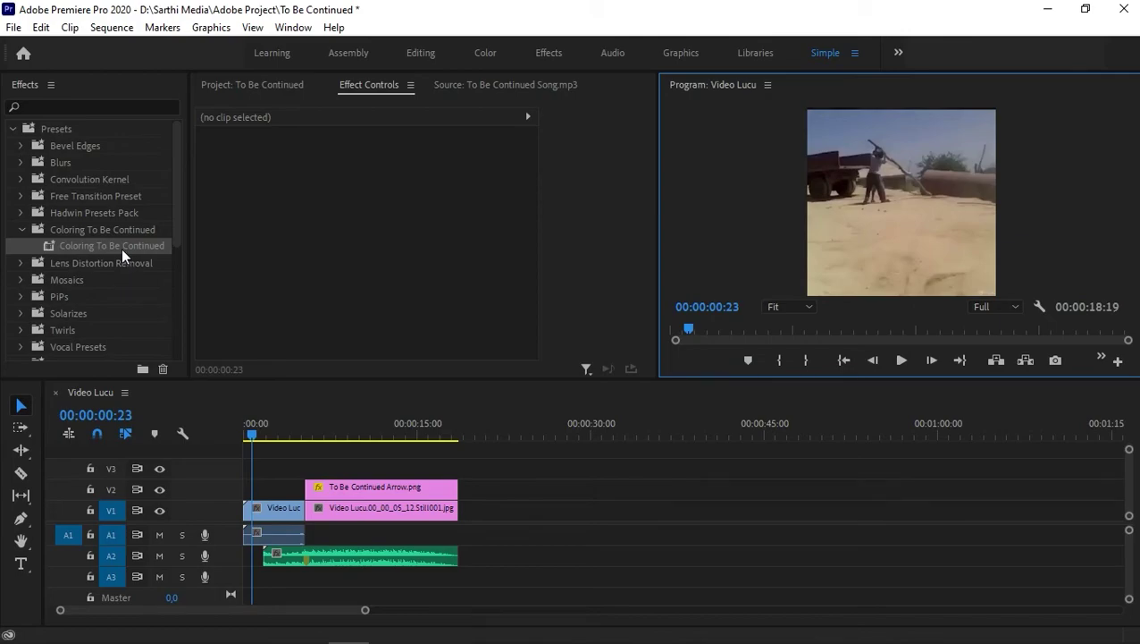
pyautogui.moveTo(120, 246); pyautogui.dragTo(364, 518)
pyautogui.click(246, 432)
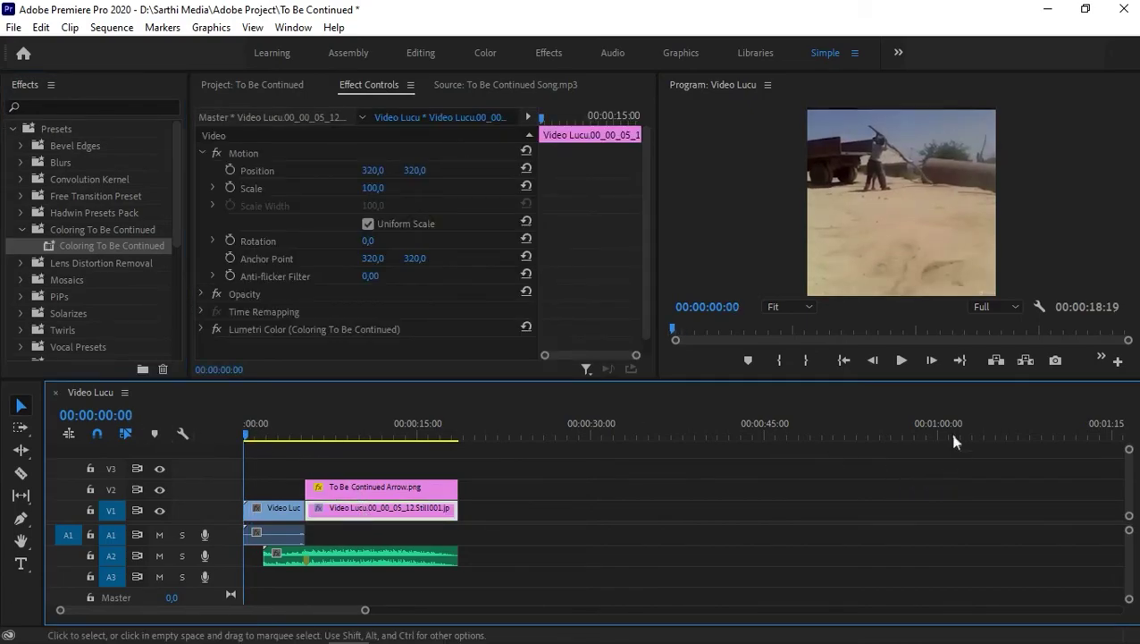